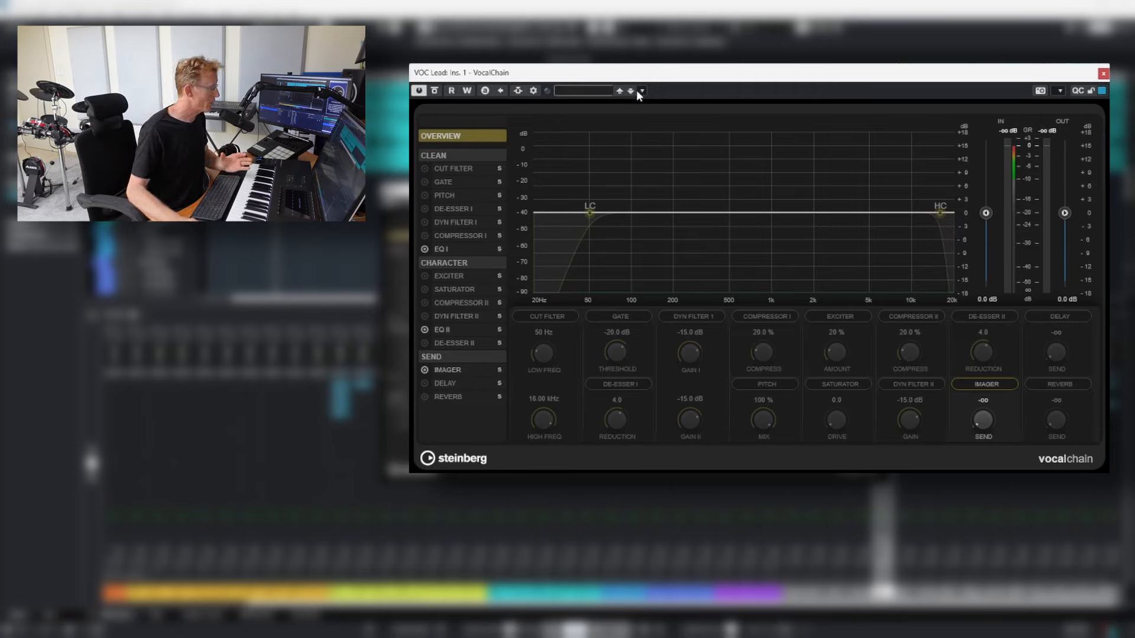
Review the settings of each Clean module in order, from Cut Filter through EQ I.
{"action": "left_click", "coordinate": [473, 168]}
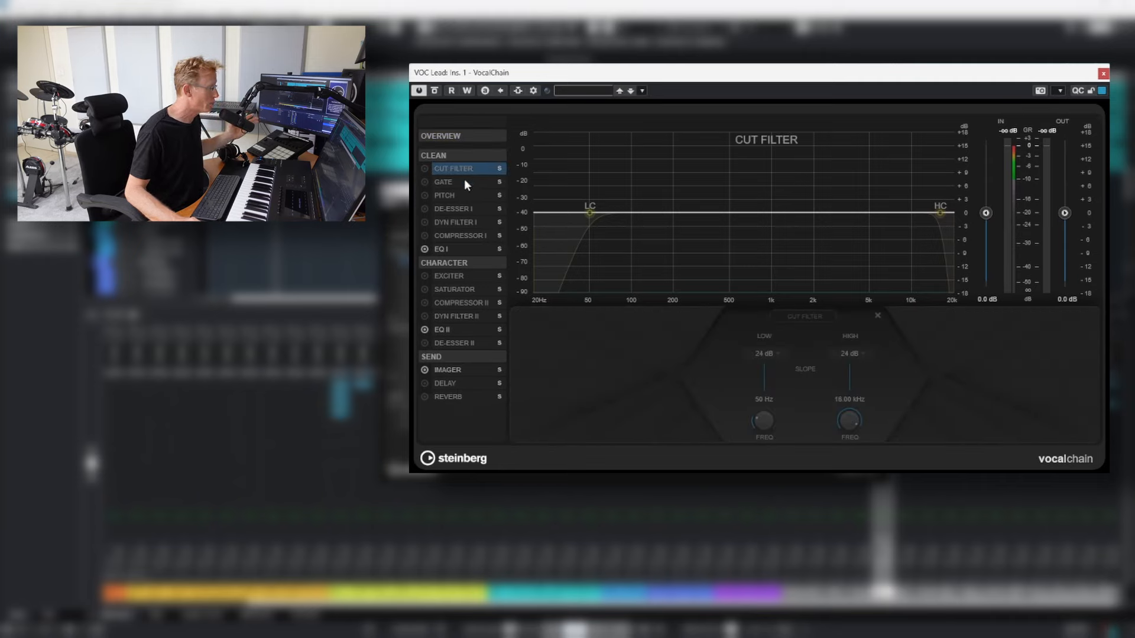
{"action": "left_click", "coordinate": [463, 182]}
{"action": "left_click", "coordinate": [460, 195]}
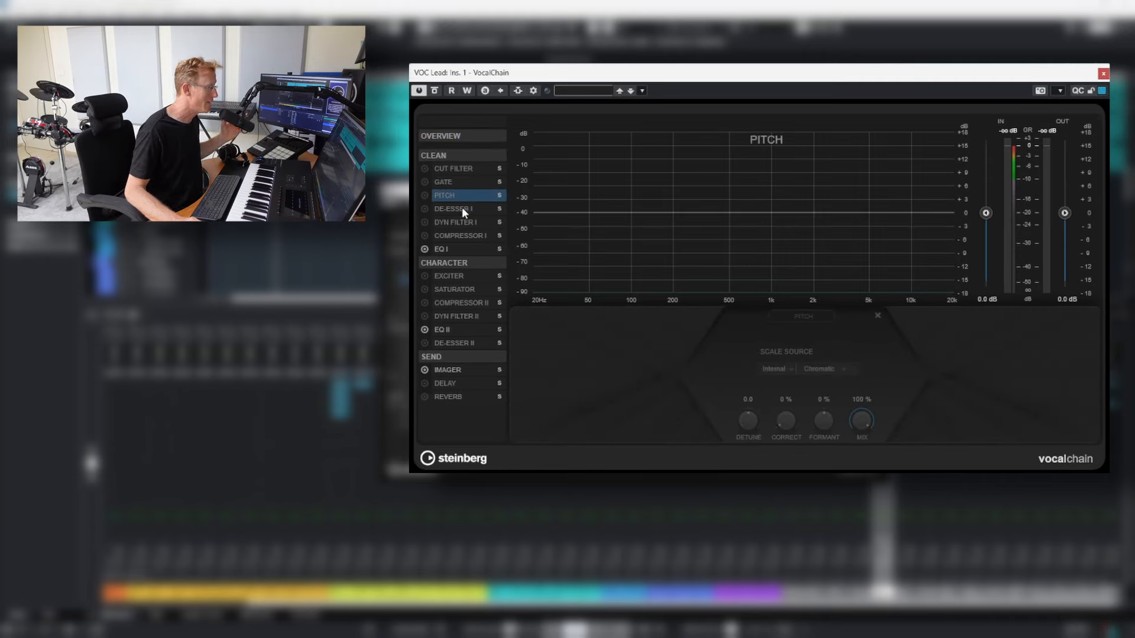
{"action": "left_click", "coordinate": [463, 211]}
{"action": "left_click", "coordinate": [467, 221]}
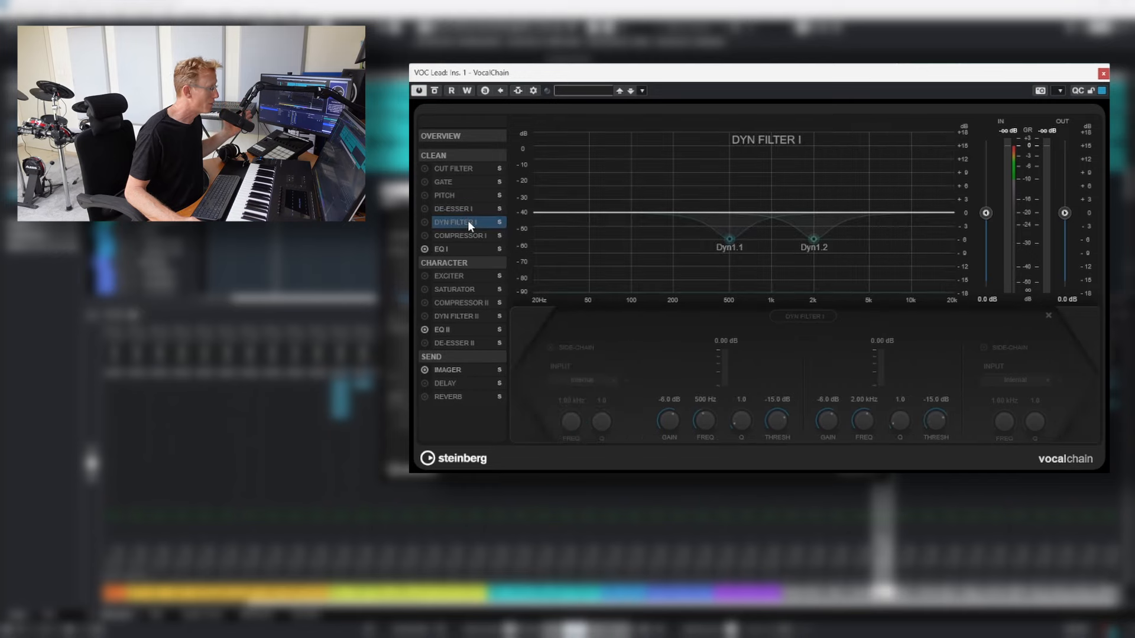
{"action": "left_click", "coordinate": [471, 235]}
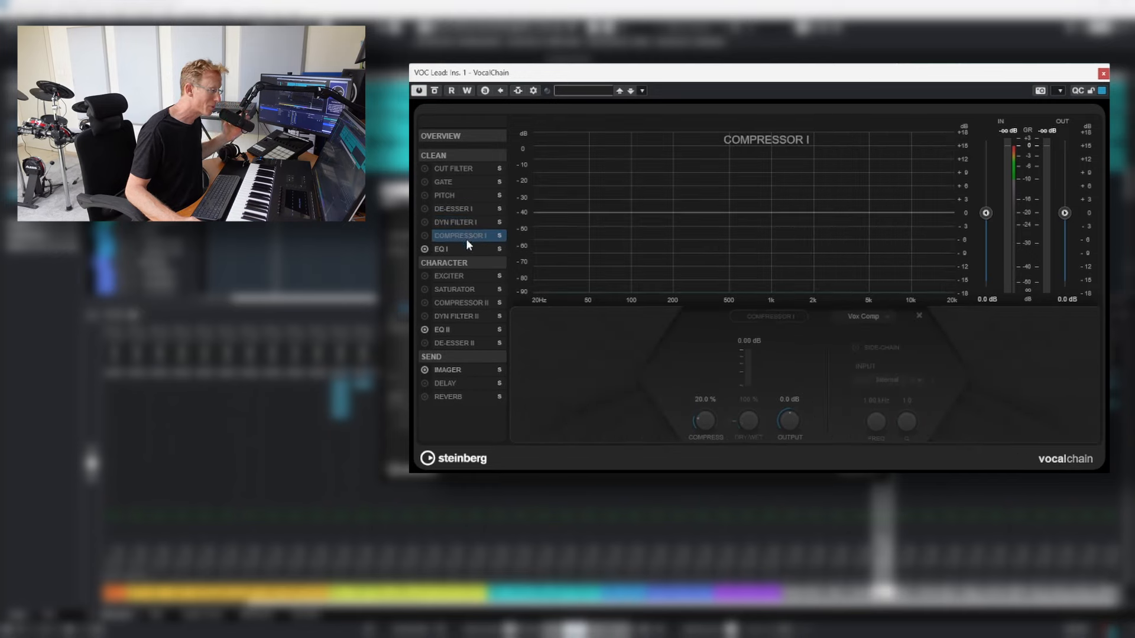
{"action": "left_click", "coordinate": [457, 249]}
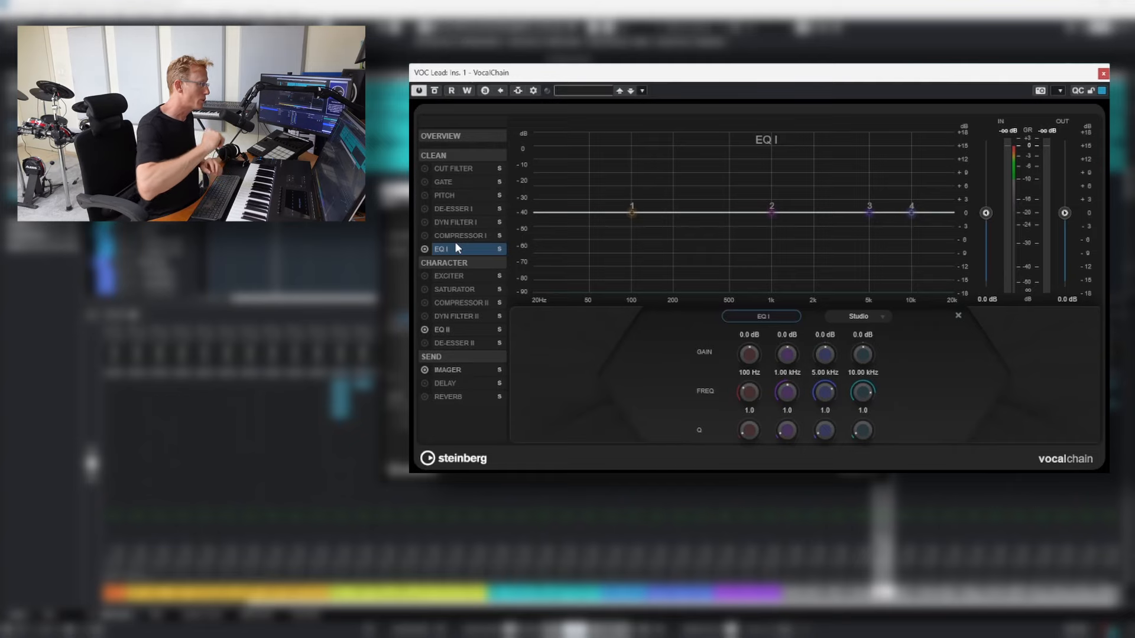
Bypass VocalChain and play back the unprocessed lead vocal, stopping once it has been heard.
{"action": "left_click", "coordinate": [434, 91]}
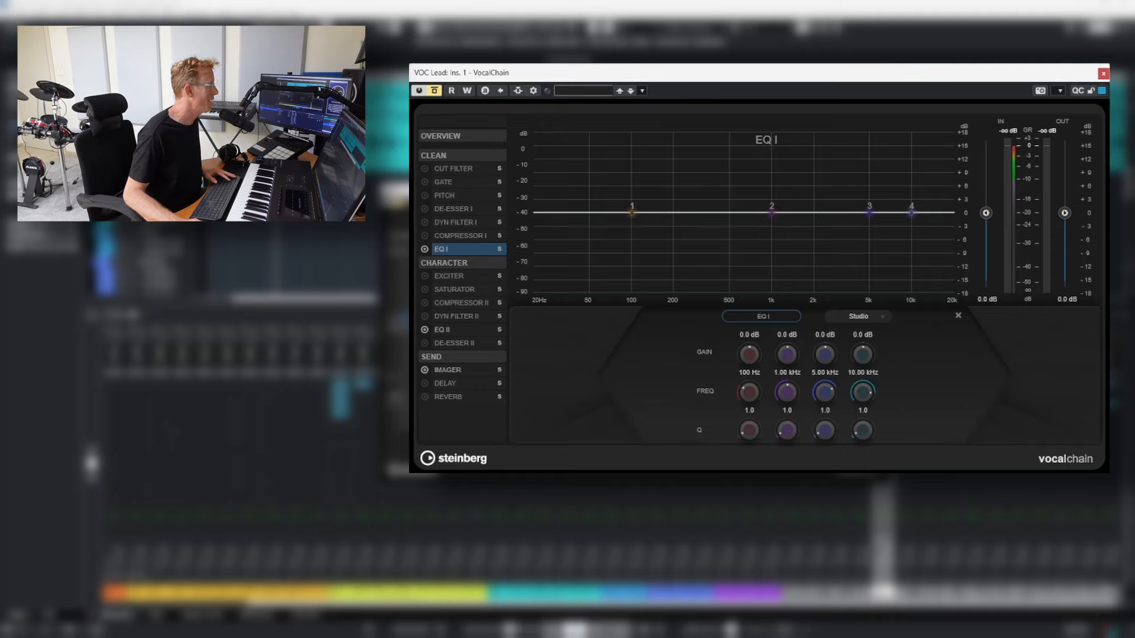
{"action": "key", "text": "space"}
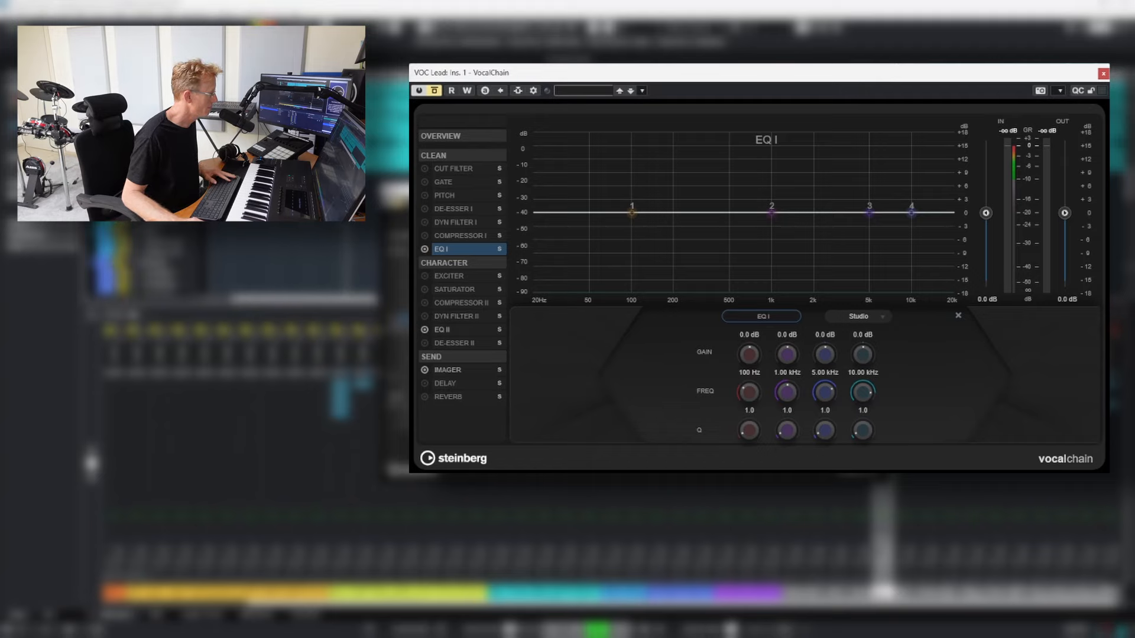
{"action": "key", "text": "space"}
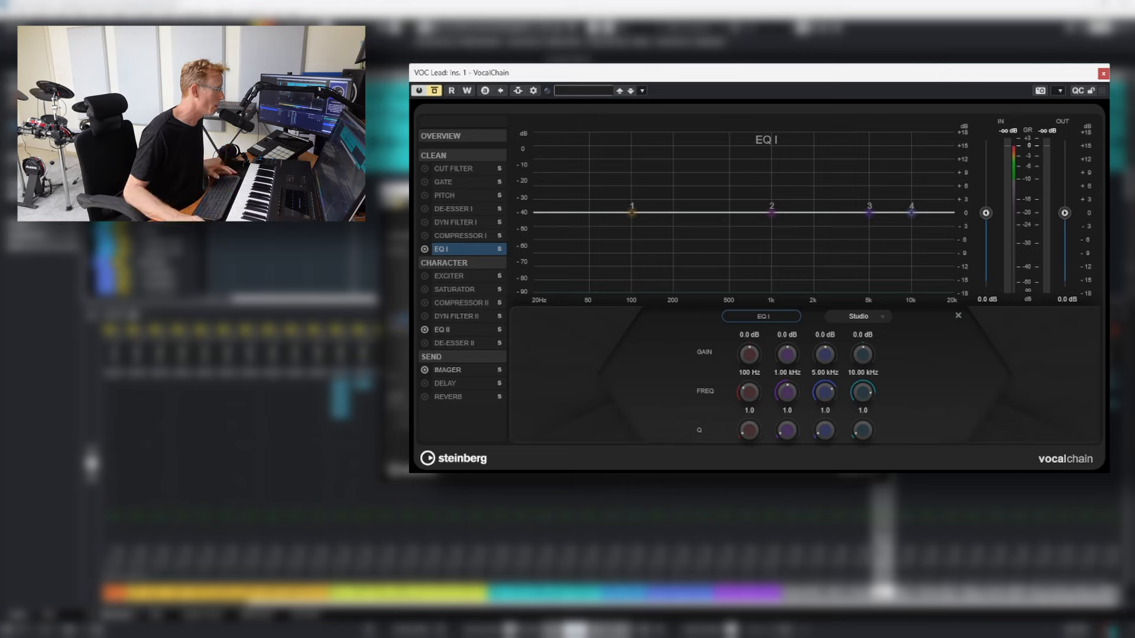
Load the Female Pop Vocal preset and play the lead vocal through the processing.
{"action": "left_click", "coordinate": [597, 91]}
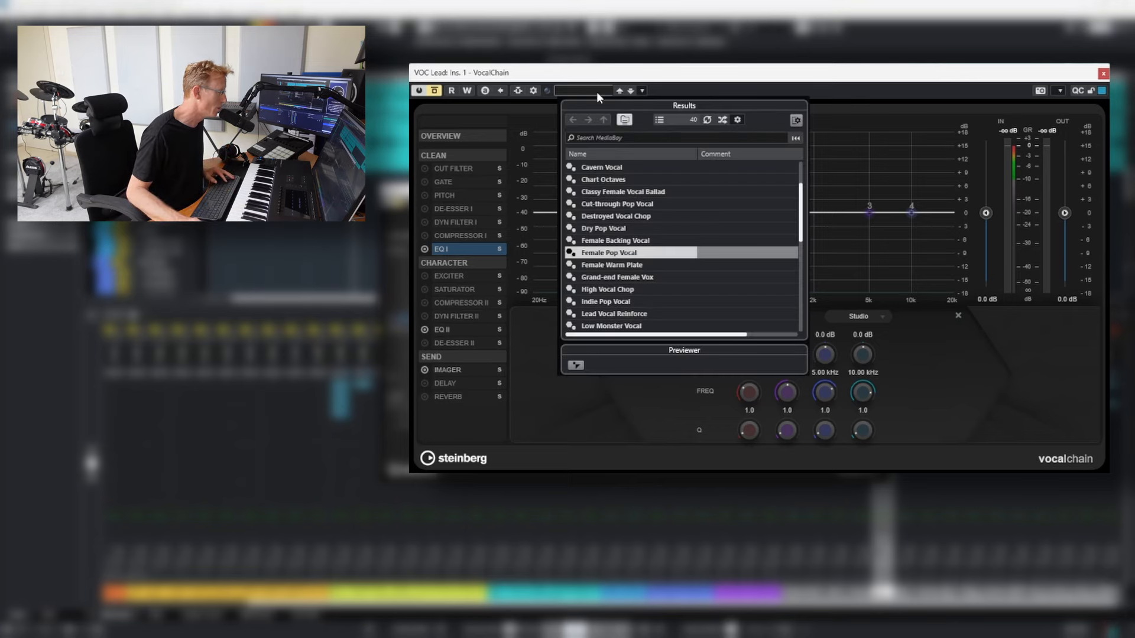
{"action": "double_click", "coordinate": [624, 254]}
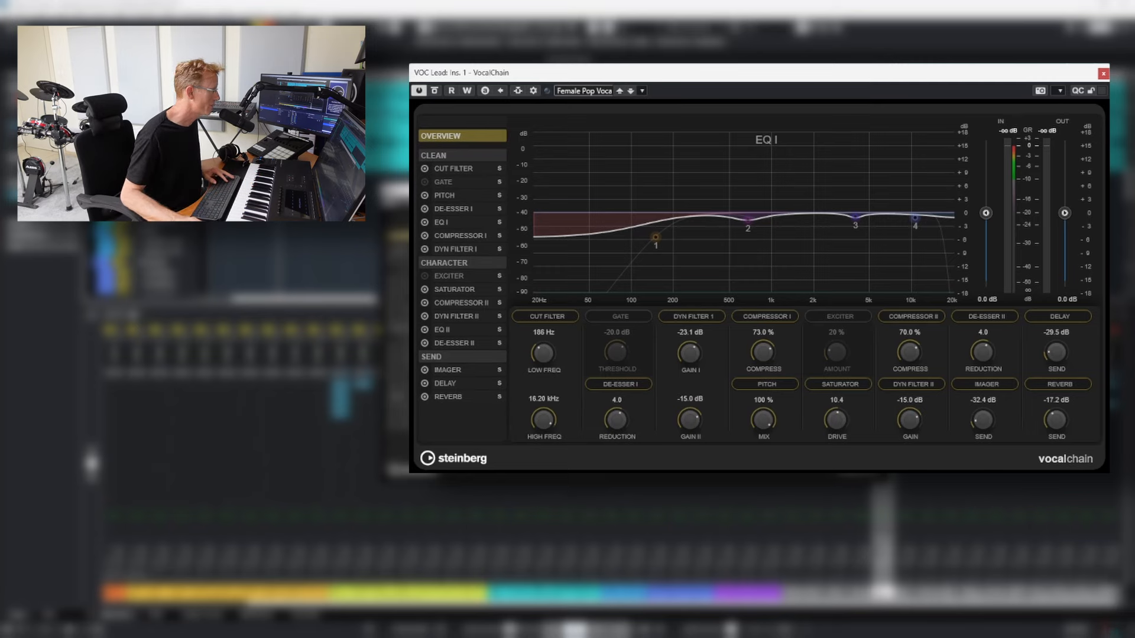
{"action": "key", "text": "space"}
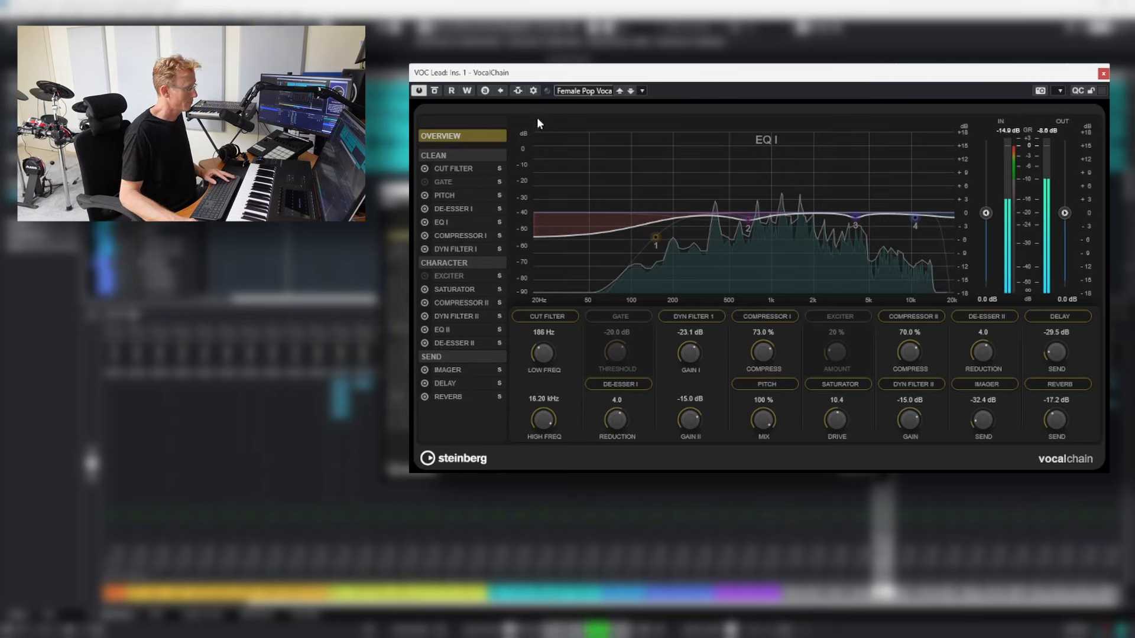
Examine the preset's Cut Filter, Pitch, De-Esser I, EQ I, Compressor I and Saturator settings during playback, ending on the overview.
{"action": "left_click", "coordinate": [466, 167]}
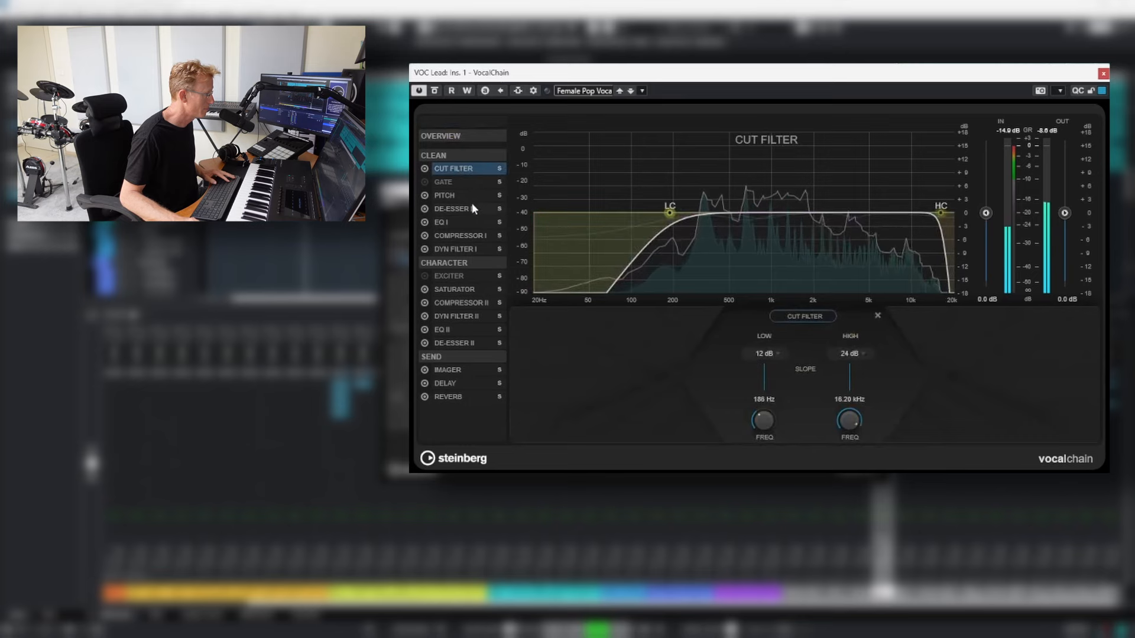
{"action": "left_click", "coordinate": [455, 195]}
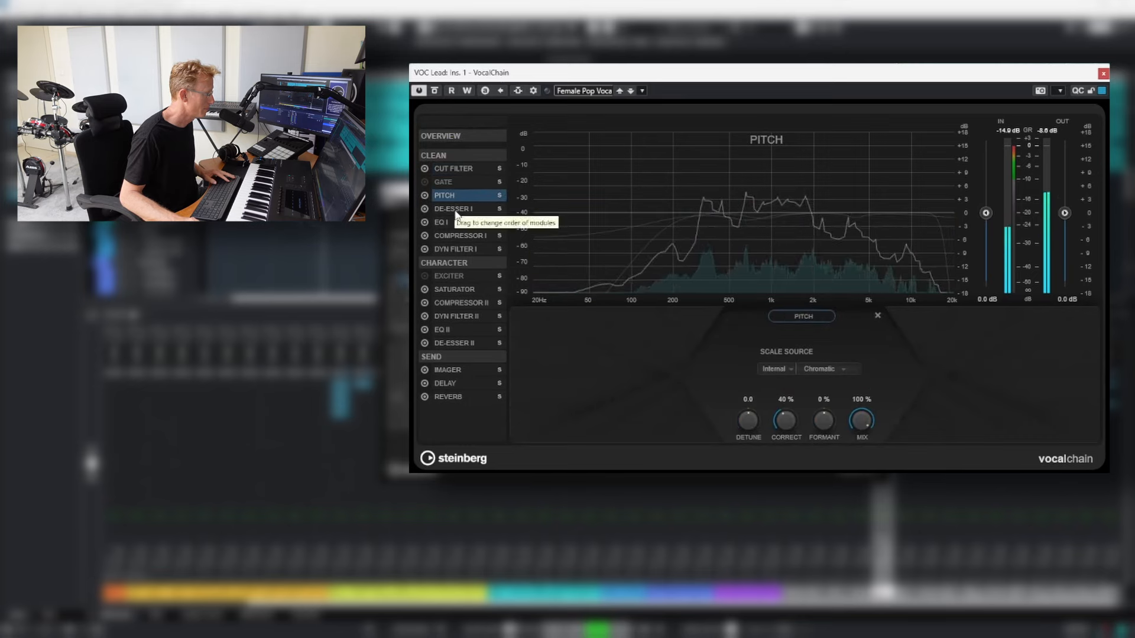
{"action": "left_click", "coordinate": [455, 209]}
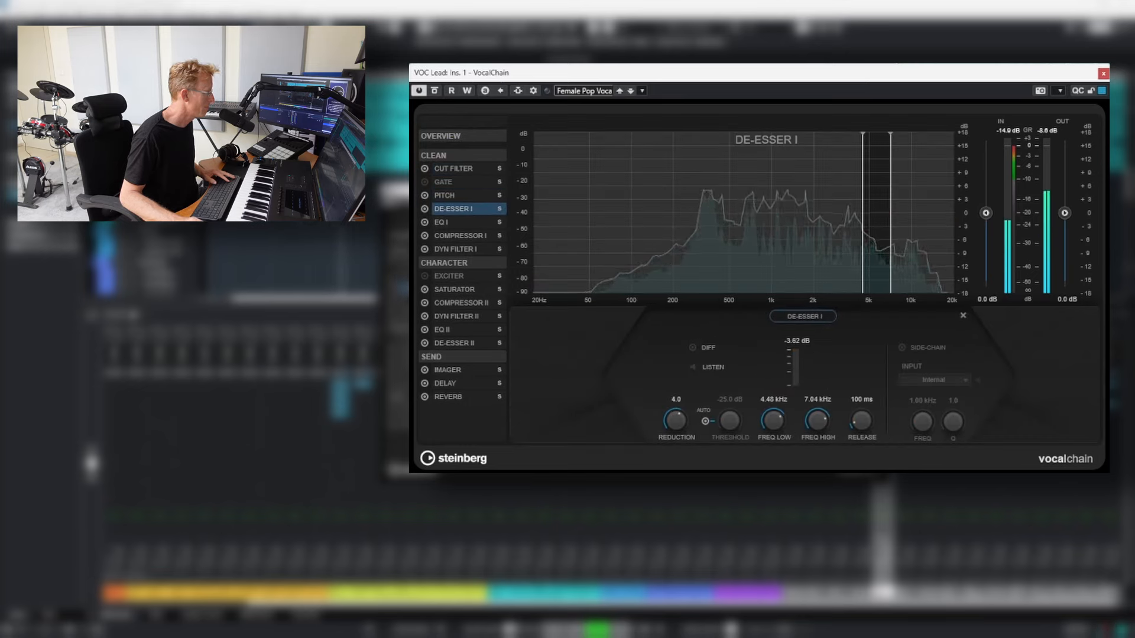
{"action": "left_click", "coordinate": [462, 221]}
{"action": "left_click", "coordinate": [457, 237]}
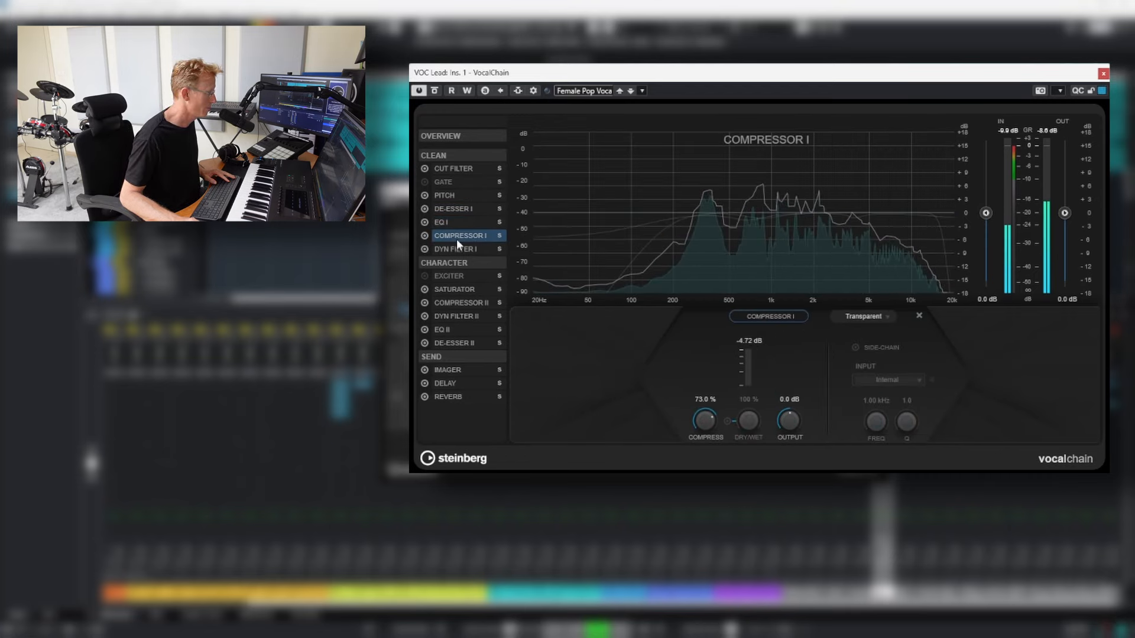
{"action": "left_click", "coordinate": [456, 291]}
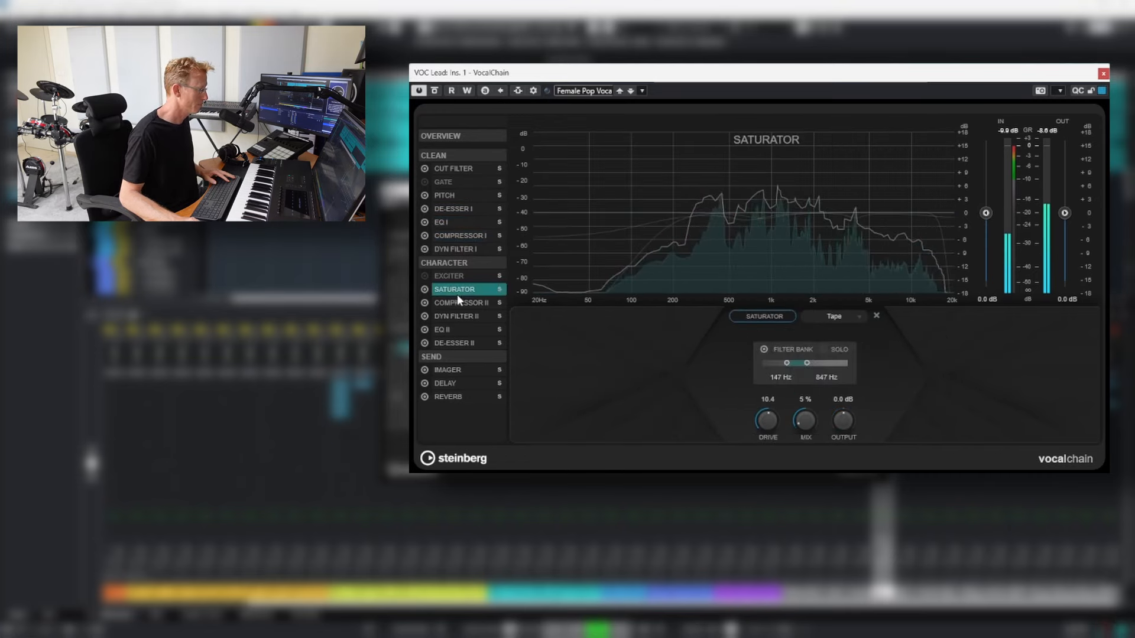
{"action": "left_click", "coordinate": [449, 167]}
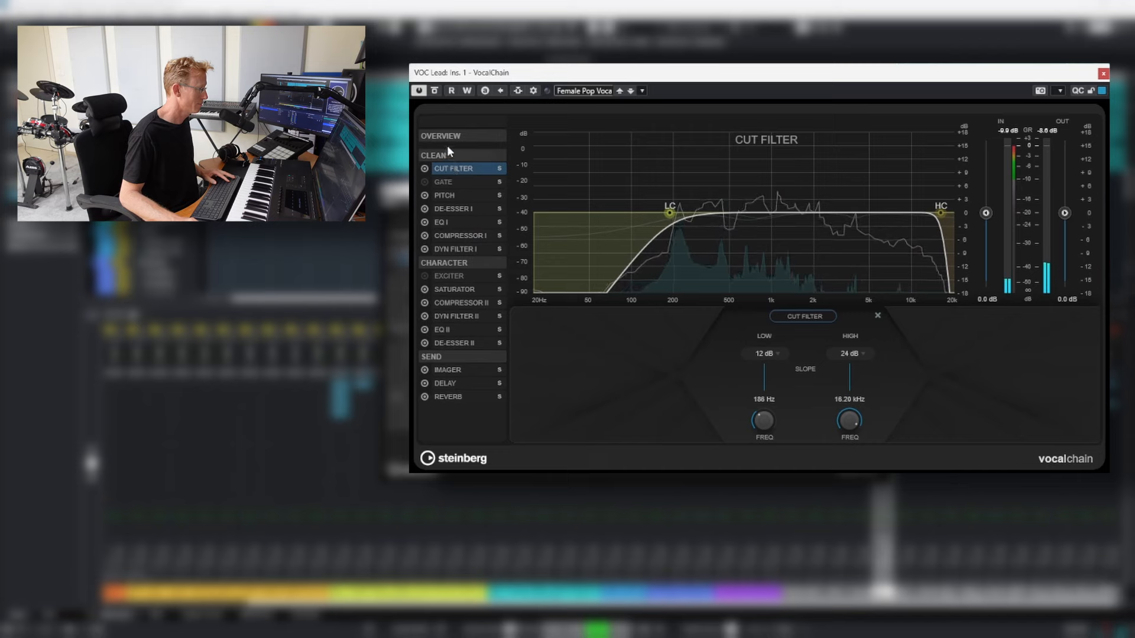
{"action": "left_click", "coordinate": [446, 136]}
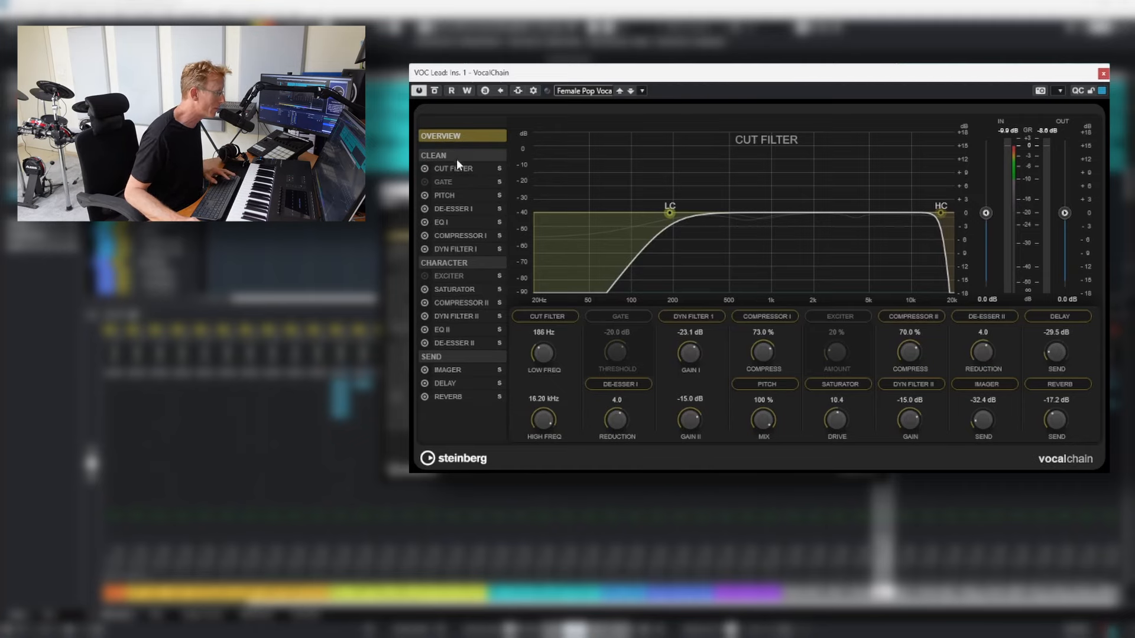
Solo the Cut Filter and lower its low-cut frequency to about 132 Hz while auditioning the vocal.
{"action": "left_click", "coordinate": [469, 169]}
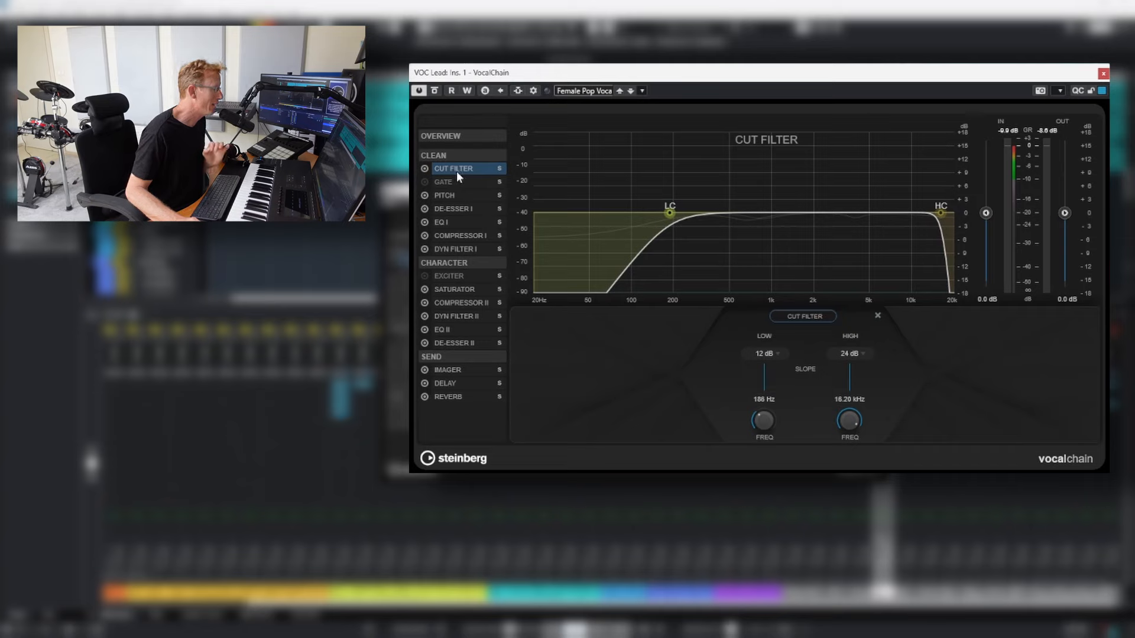
{"action": "left_click", "coordinate": [499, 169]}
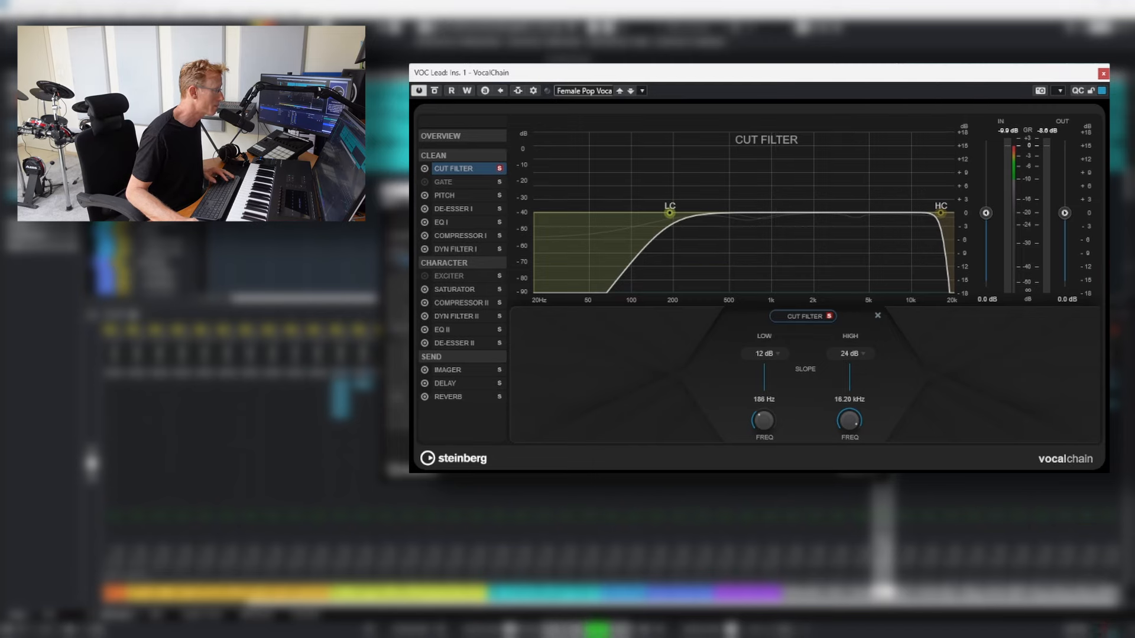
{"action": "key", "text": "space"}
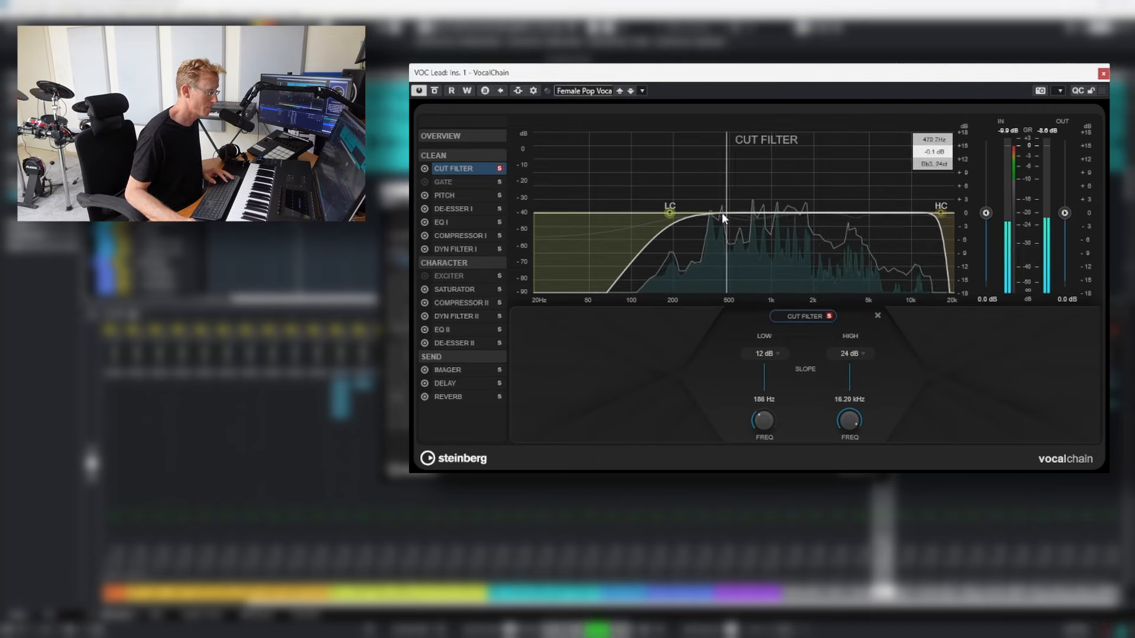
{"action": "left_click_drag", "start_coordinate": [669, 213], "coordinate": [649, 214]}
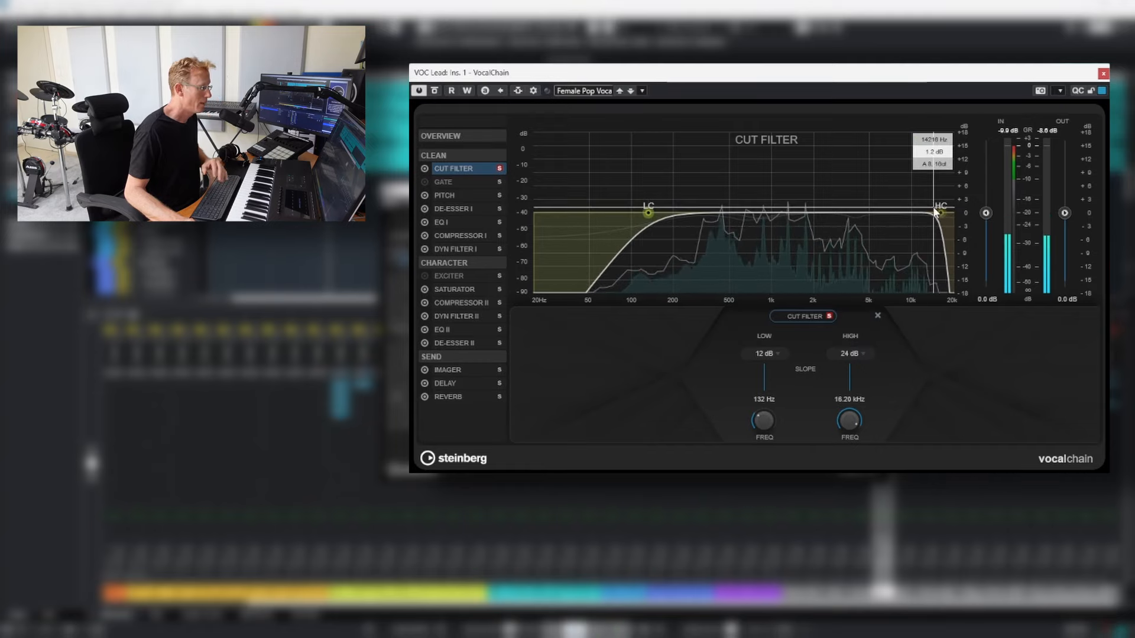
{"action": "key", "text": "space"}
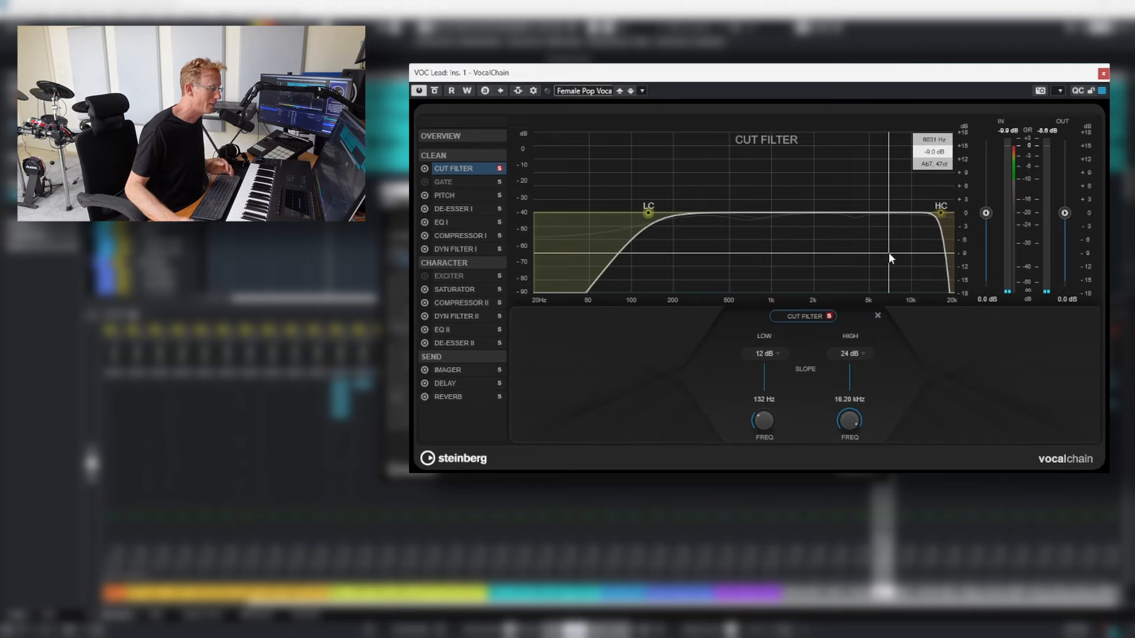
Set the Cut Filter's high slope to 12 dB and its low-cut frequency to about 107 Hz.
{"action": "left_click", "coordinate": [851, 354]}
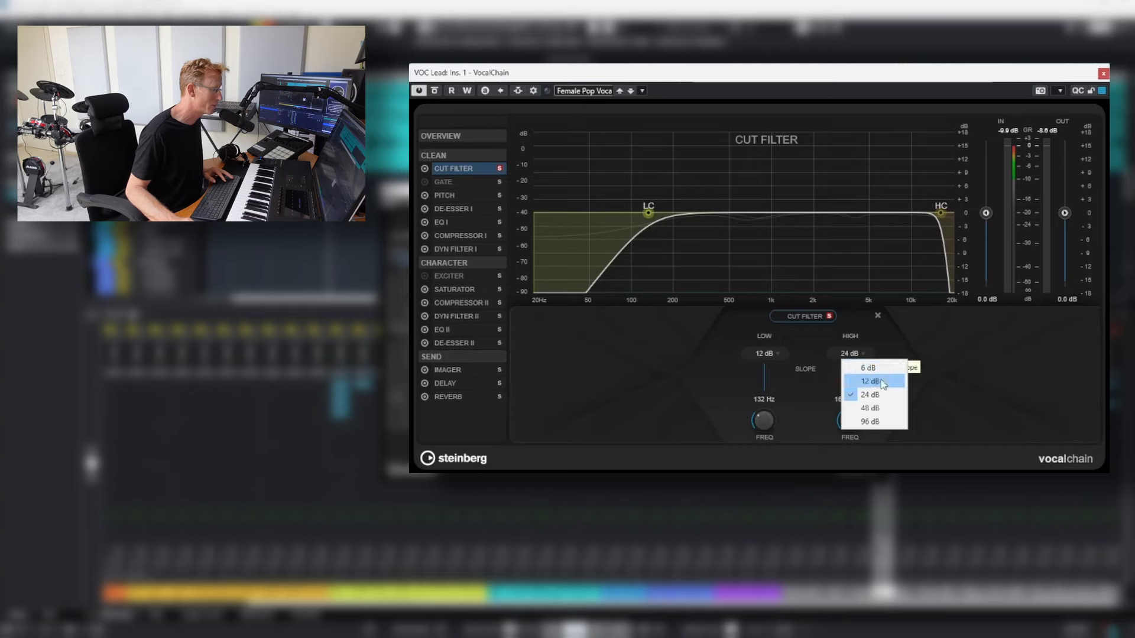
{"action": "left_click", "coordinate": [869, 381]}
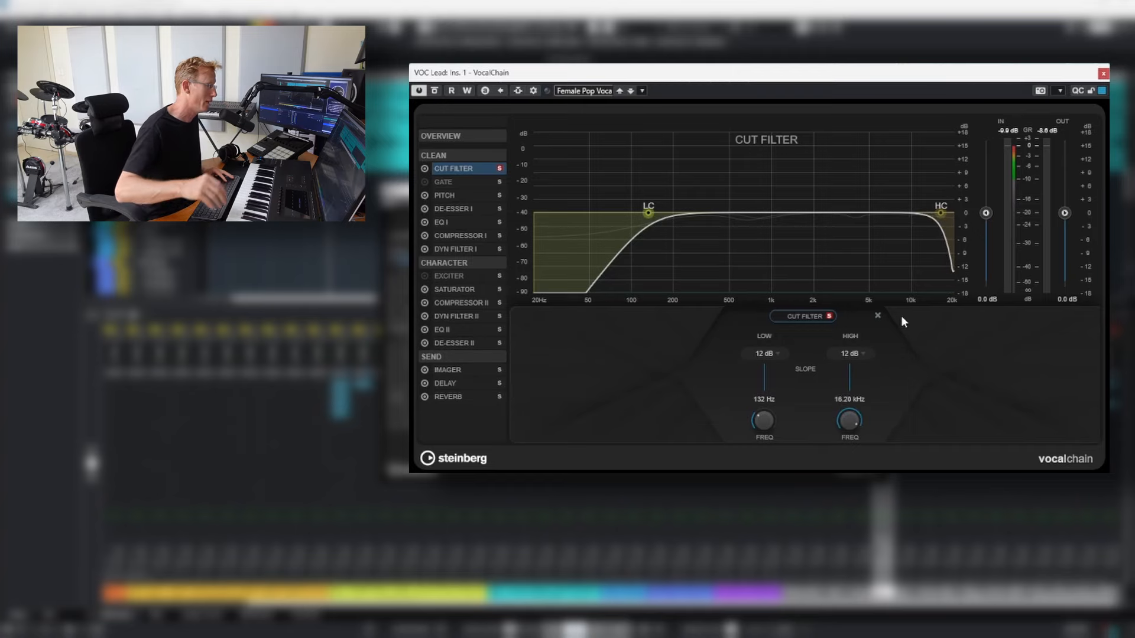
{"action": "left_click_drag", "start_coordinate": [649, 212], "coordinate": [634, 212]}
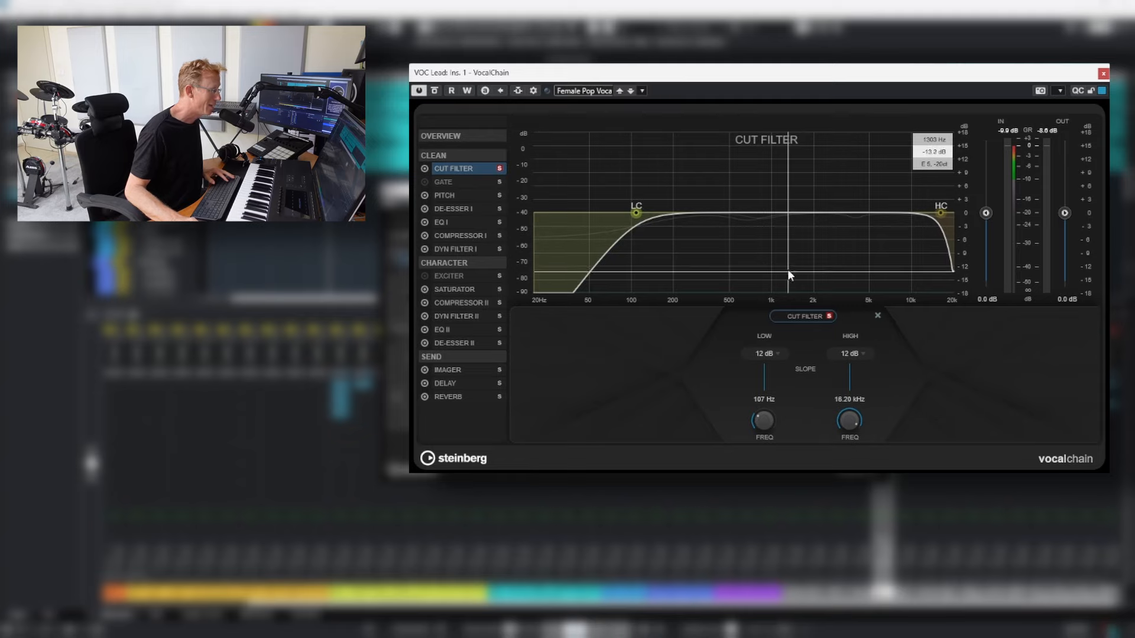
Examine the Gate settings and the Pitch module's scale source and scale type options.
{"action": "left_click", "coordinate": [448, 181]}
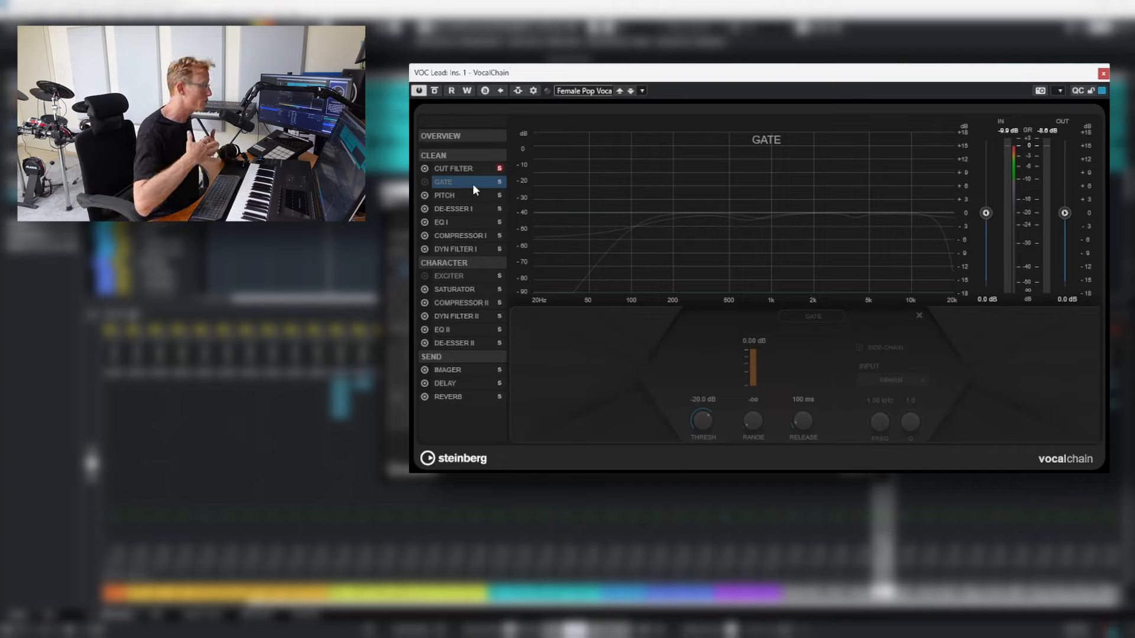
{"action": "left_click", "coordinate": [453, 195]}
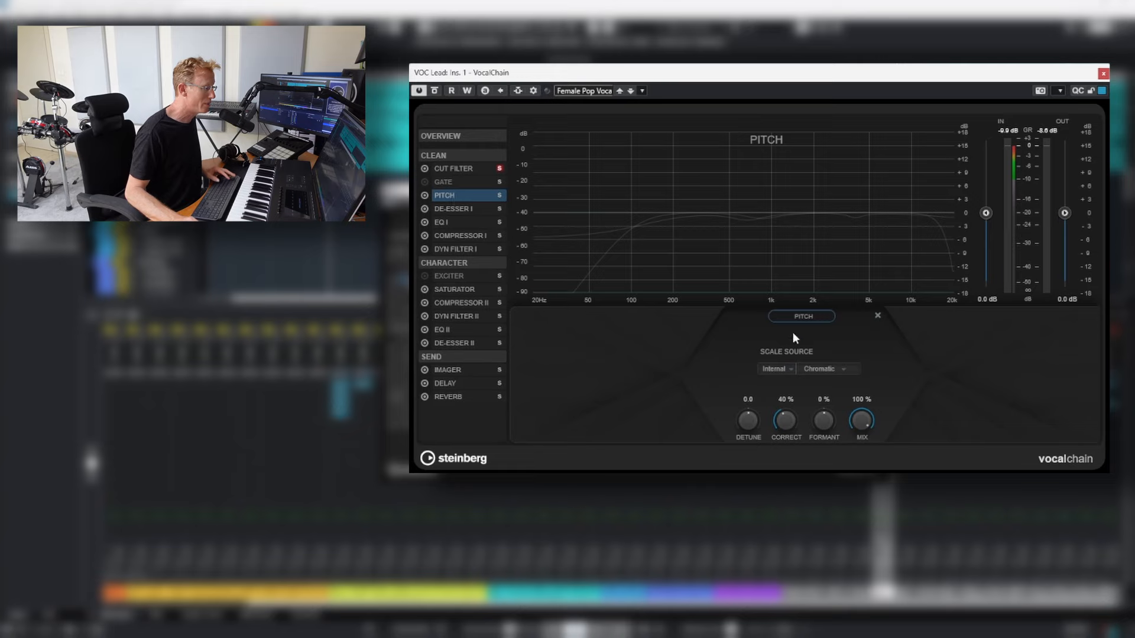
{"action": "left_click", "coordinate": [779, 369]}
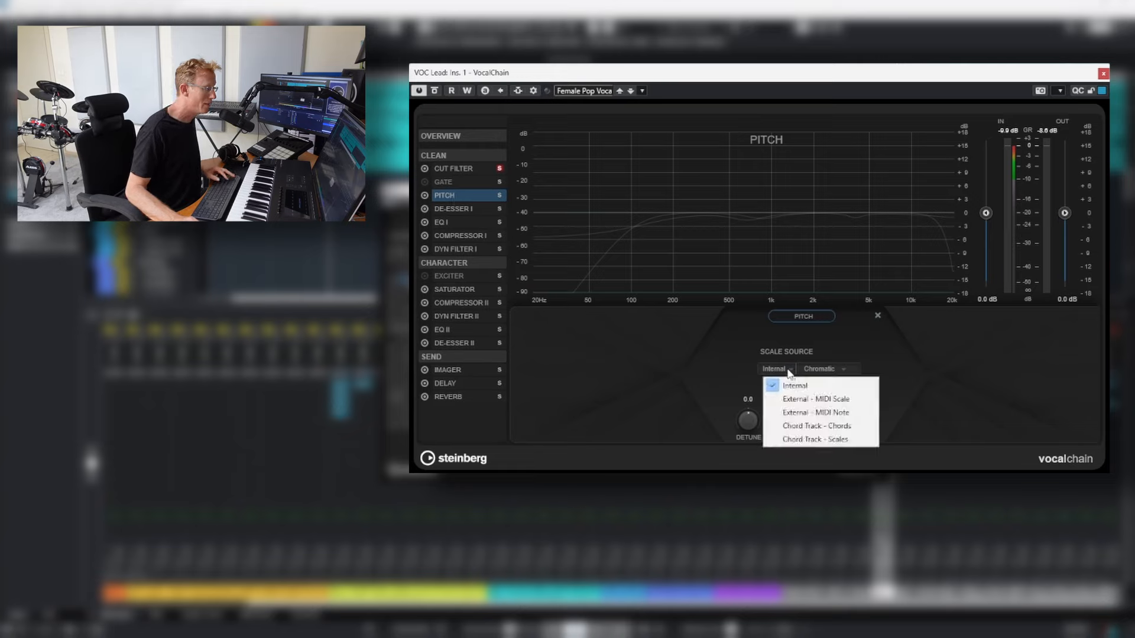
{"action": "left_click", "coordinate": [740, 353]}
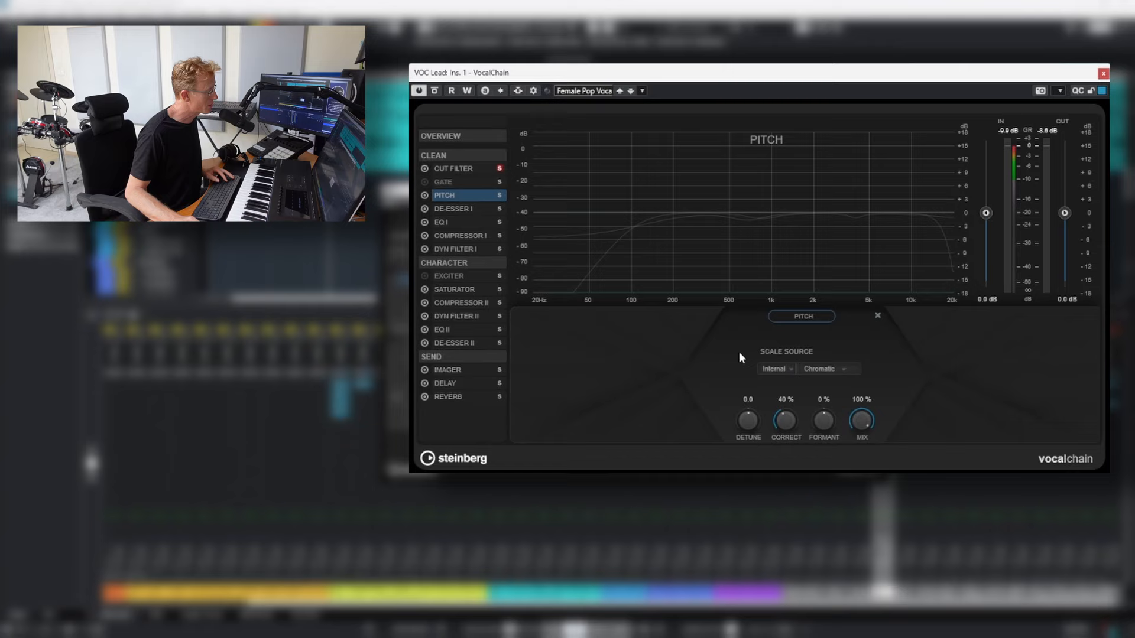
{"action": "left_click", "coordinate": [835, 369]}
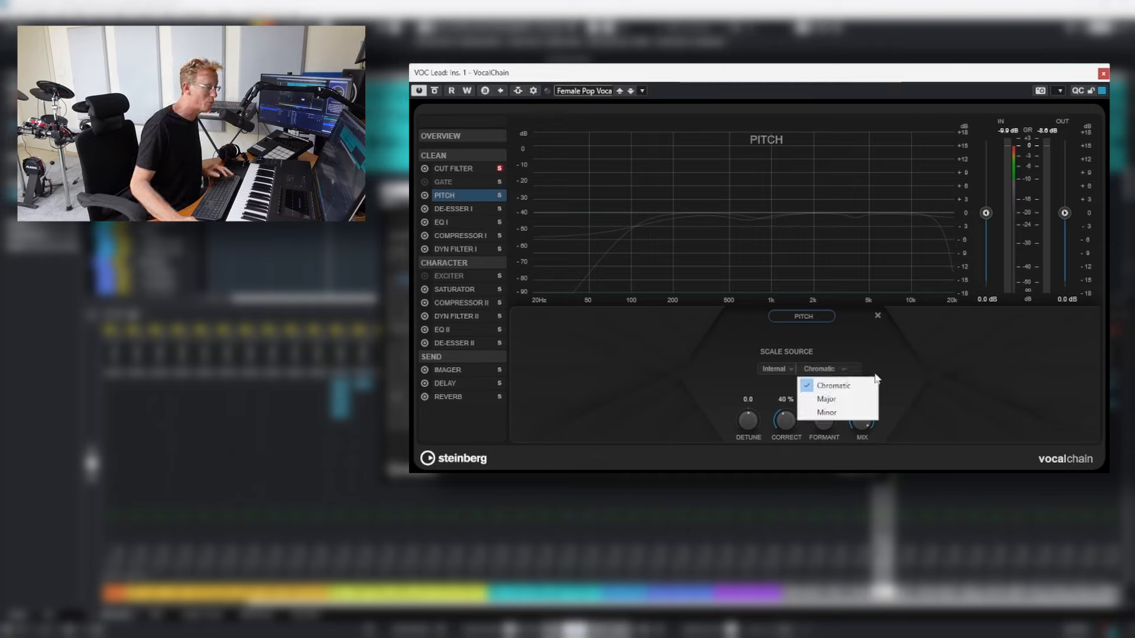
{"action": "left_click", "coordinate": [909, 369]}
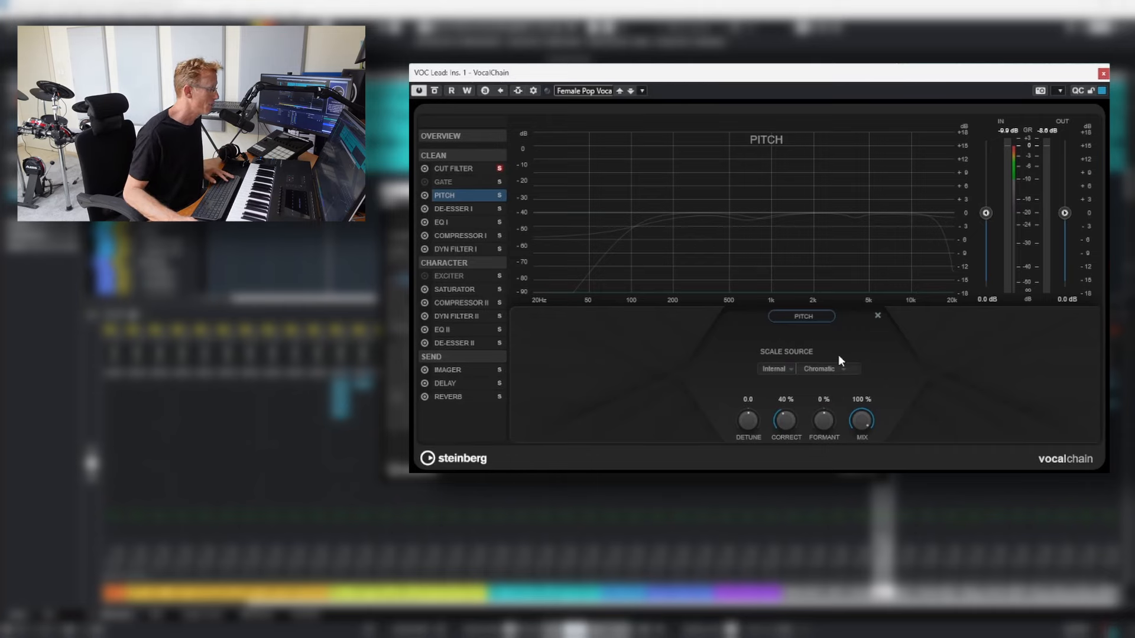
Unsolo the Cut Filter, and set De-Esser I's reduction to 7.0 and upper frequency to 7.25 kHz while auditioning the vocal.
{"action": "left_click", "coordinate": [464, 208]}
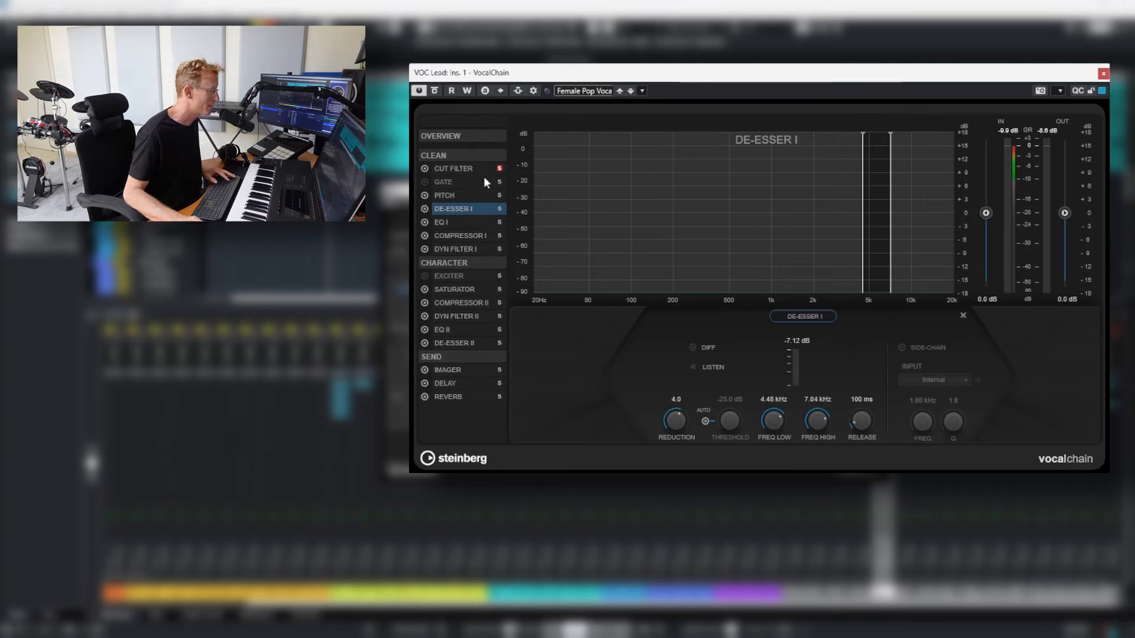
{"action": "left_click", "coordinate": [499, 169]}
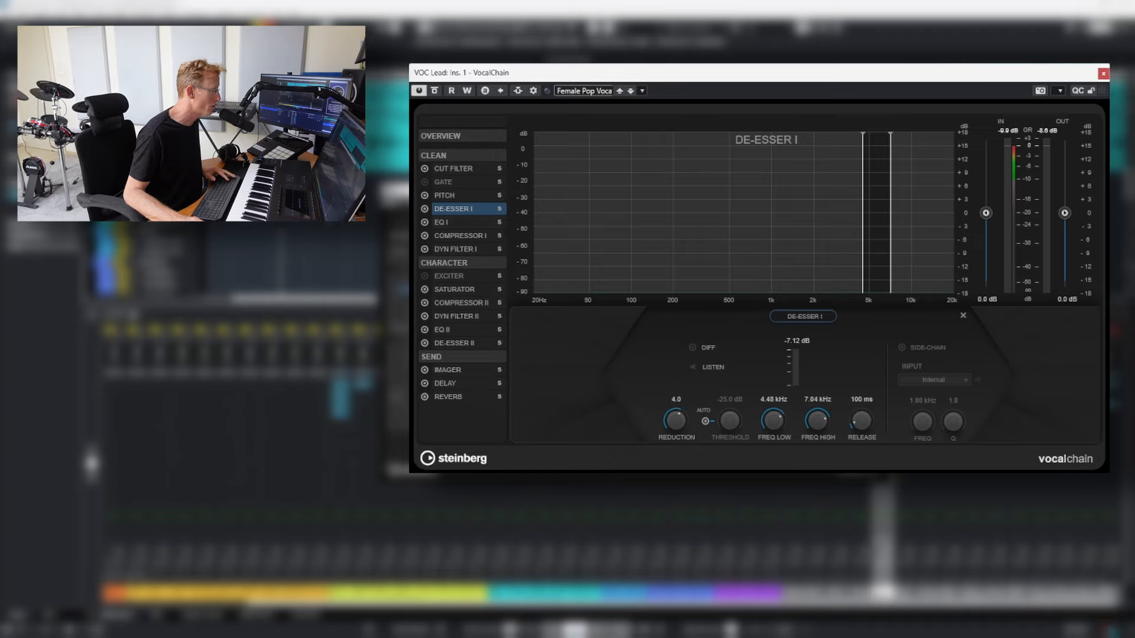
{"action": "key", "text": "space"}
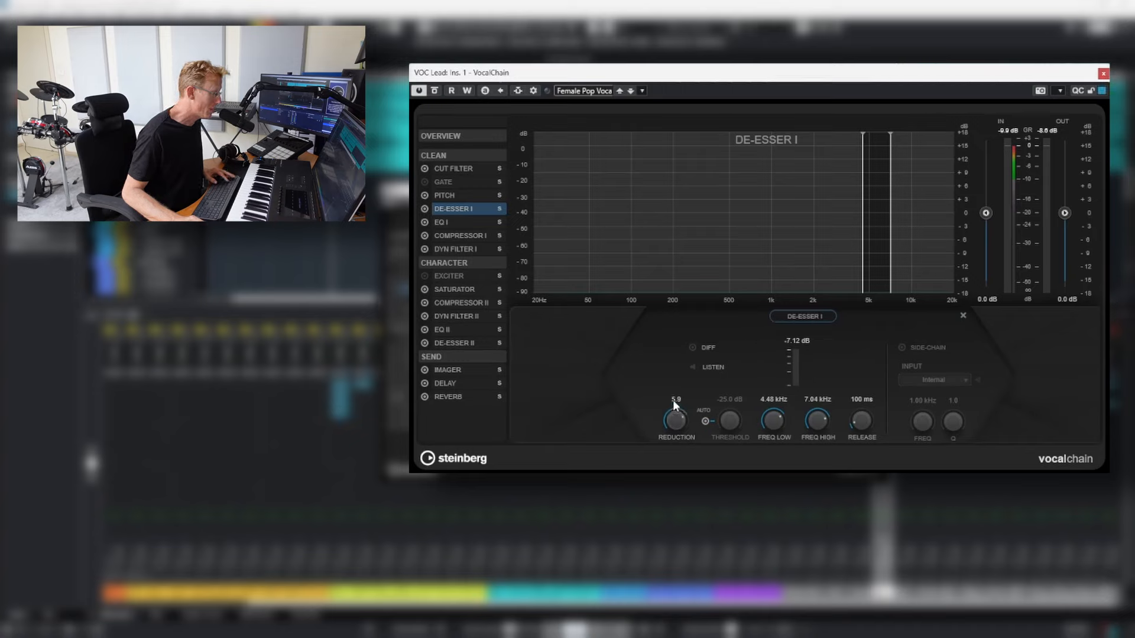
{"action": "left_click", "coordinate": [704, 419]}
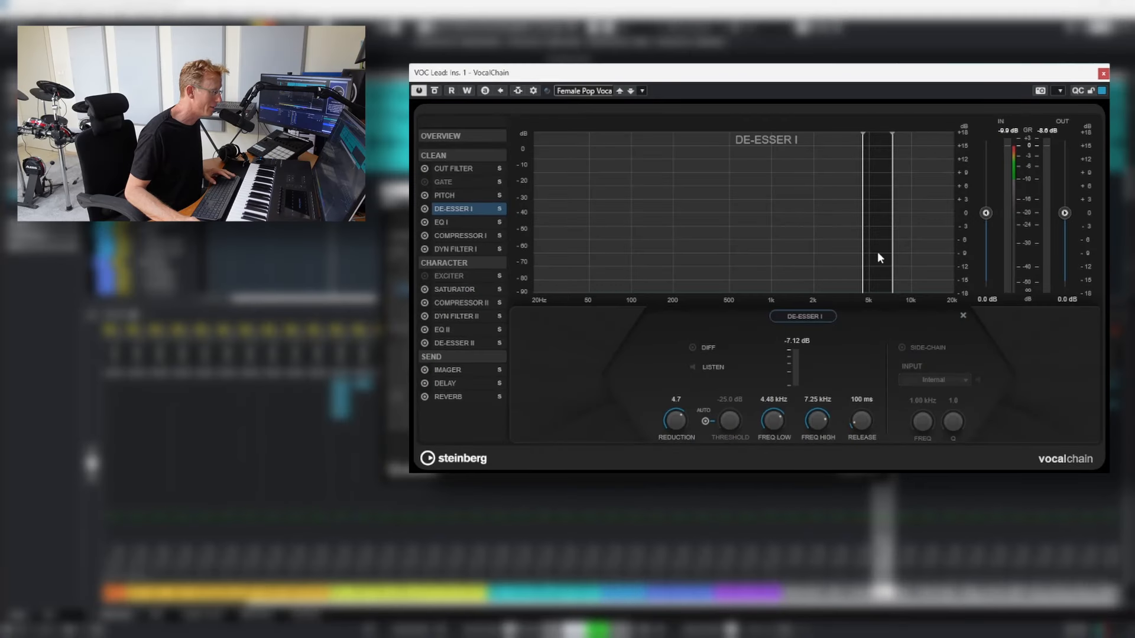
{"action": "key", "text": "space"}
{"action": "left_click_drag", "start_coordinate": [692, 414], "coordinate": [683, 399]}
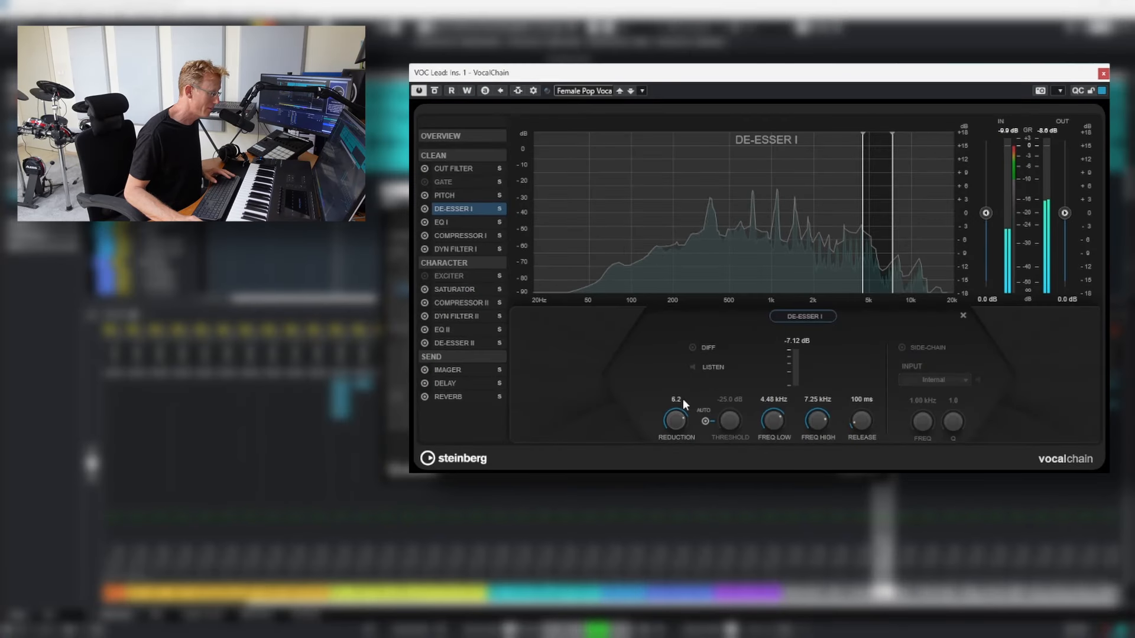
Try a manual De-Esser I threshold of -38.3 dB during playback and return the threshold to automatic.
{"action": "left_click", "coordinate": [706, 422]}
{"action": "mouse_move", "coordinate": [735, 417]}
{"action": "left_mouse_down"}
{"action": "mouse_move", "coordinate": [731, 447]}
{"action": "mouse_move", "coordinate": [726, 436]}
{"action": "left_mouse_up"}
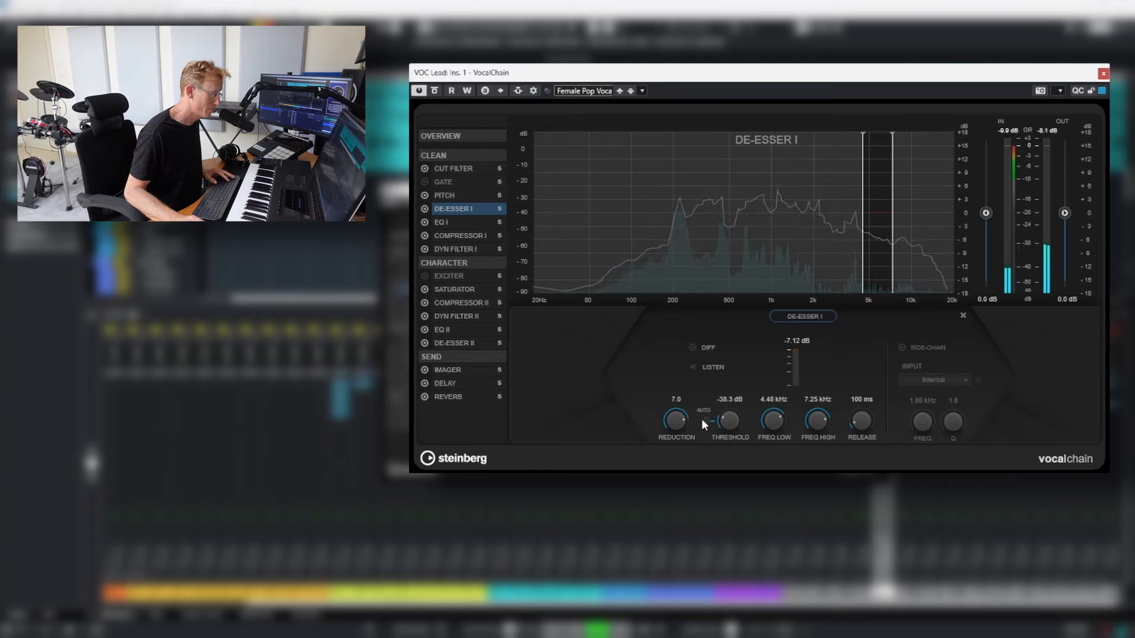
{"action": "left_click", "coordinate": [705, 421]}
{"action": "key", "text": "space"}
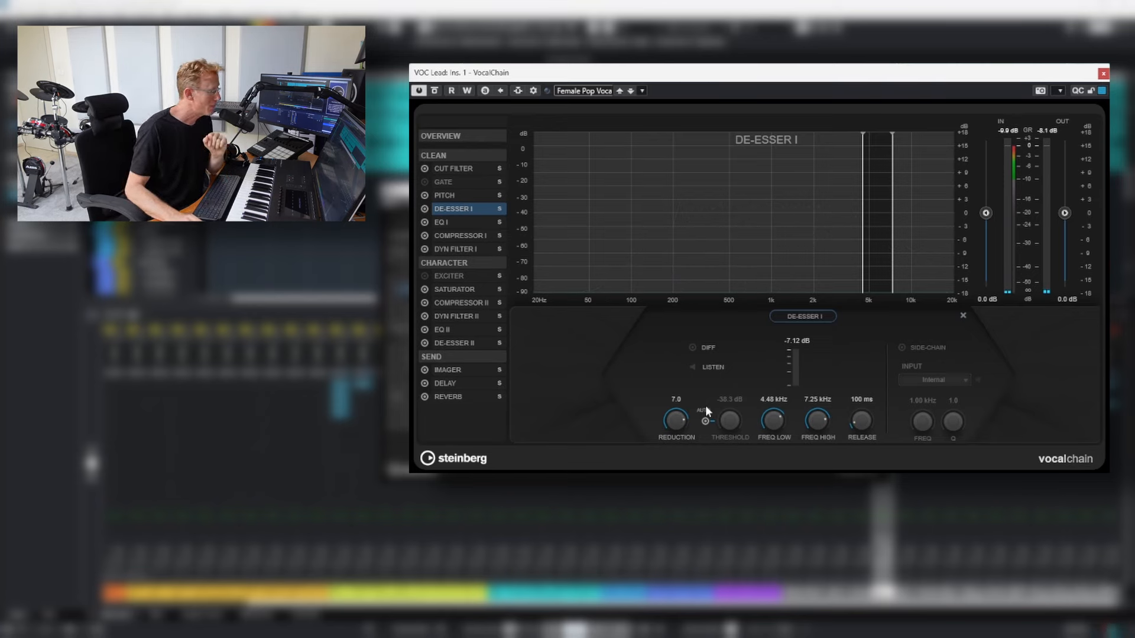
Review EQ I, and raise Compressor I's compression to 92 % while auditioning that compressor in solo.
{"action": "left_click", "coordinate": [459, 220]}
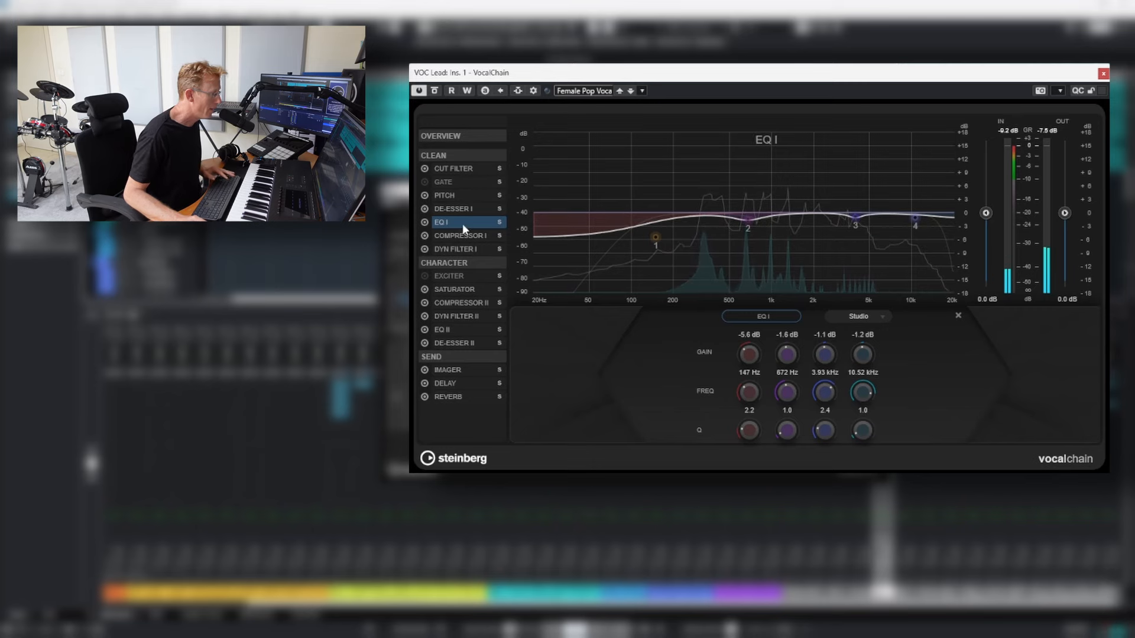
{"action": "left_click", "coordinate": [449, 235]}
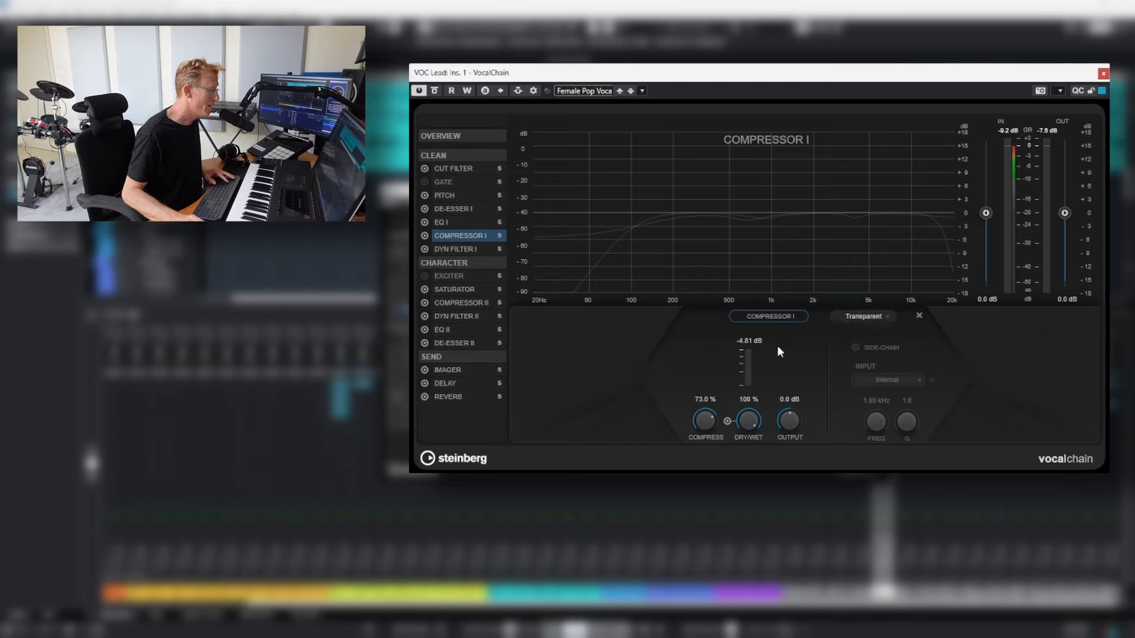
{"action": "key", "text": "space"}
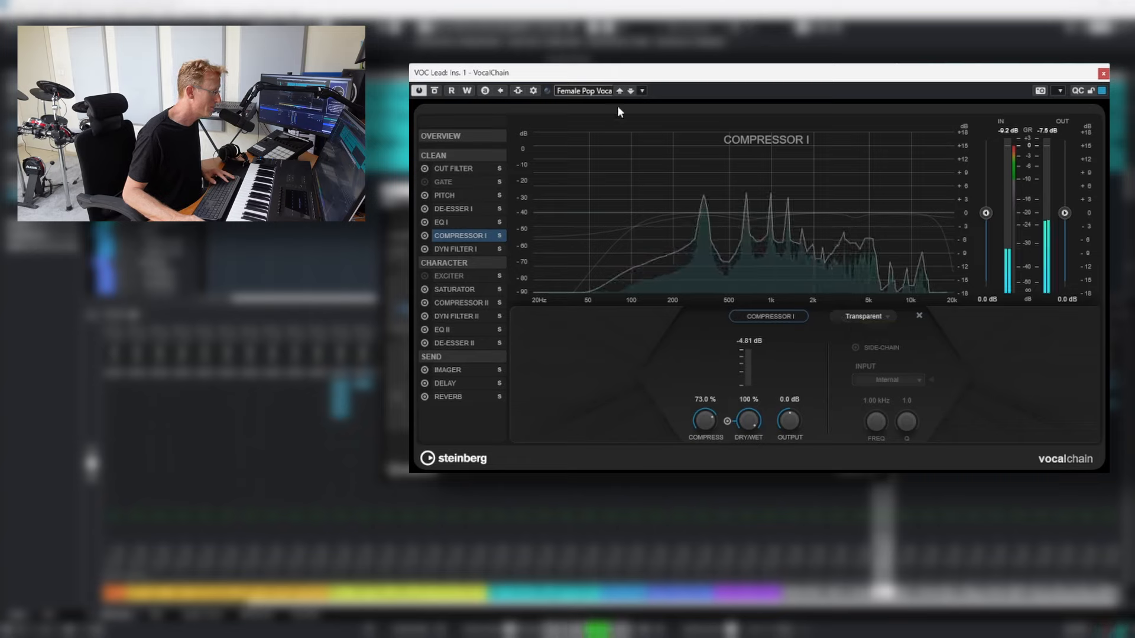
{"action": "left_click", "coordinate": [499, 236]}
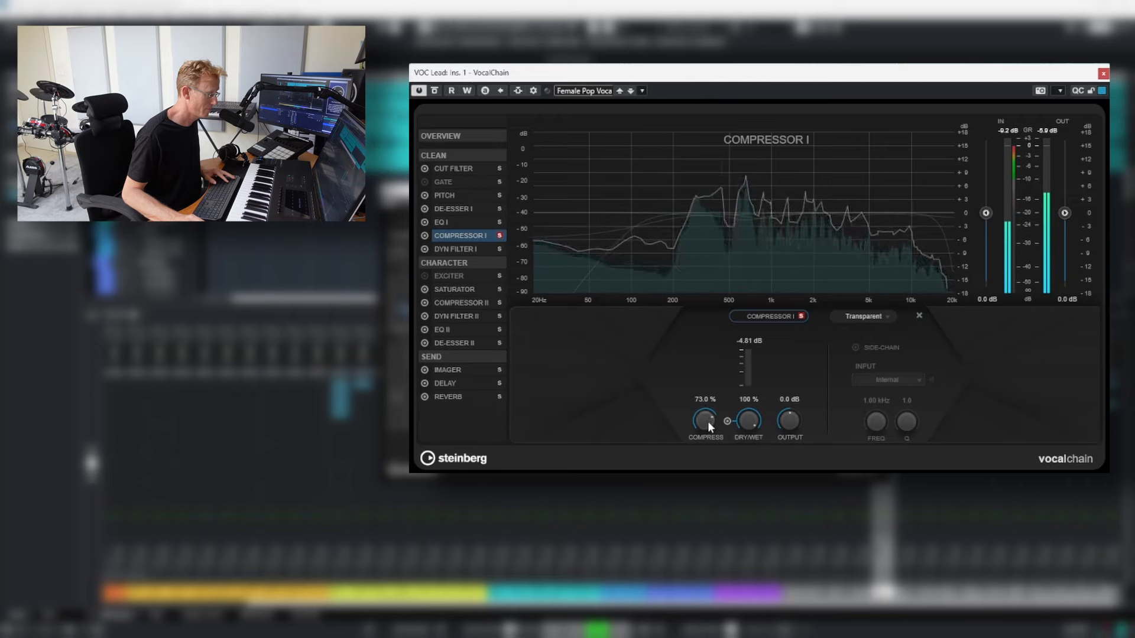
{"action": "mouse_move", "coordinate": [707, 420]}
{"action": "left_mouse_down"}
{"action": "mouse_move", "coordinate": [705, 405]}
{"action": "mouse_move", "coordinate": [750, 391]}
{"action": "mouse_move", "coordinate": [701, 465]}
{"action": "mouse_move", "coordinate": [697, 381]}
{"action": "mouse_move", "coordinate": [701, 425]}
{"action": "mouse_move", "coordinate": [706, 407]}
{"action": "left_mouse_up"}
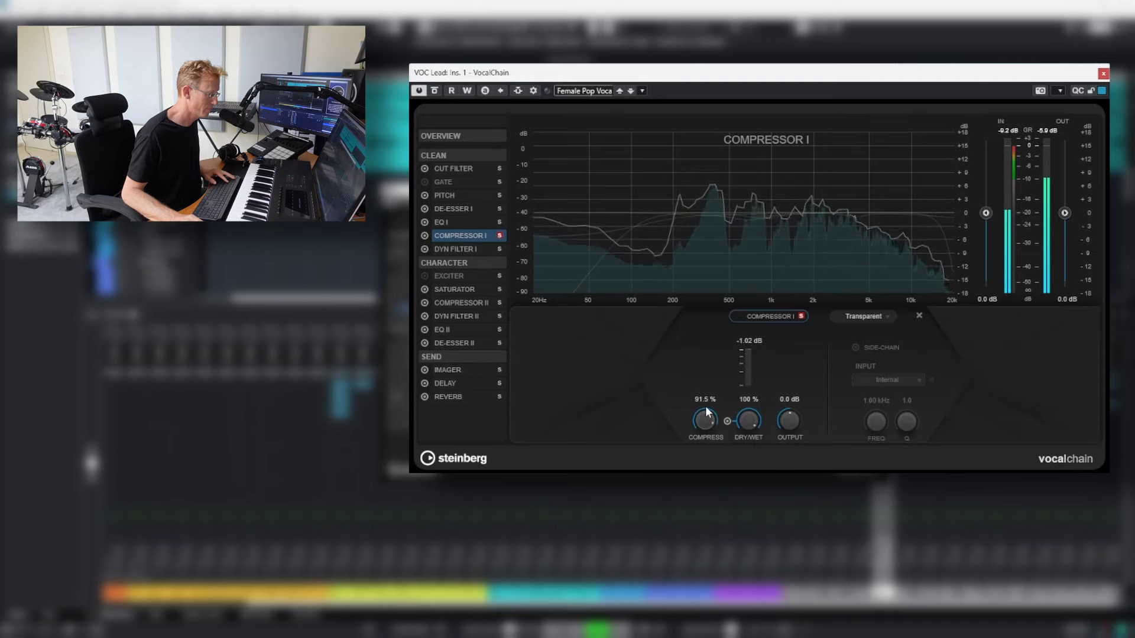
{"action": "left_click", "coordinate": [499, 235]}
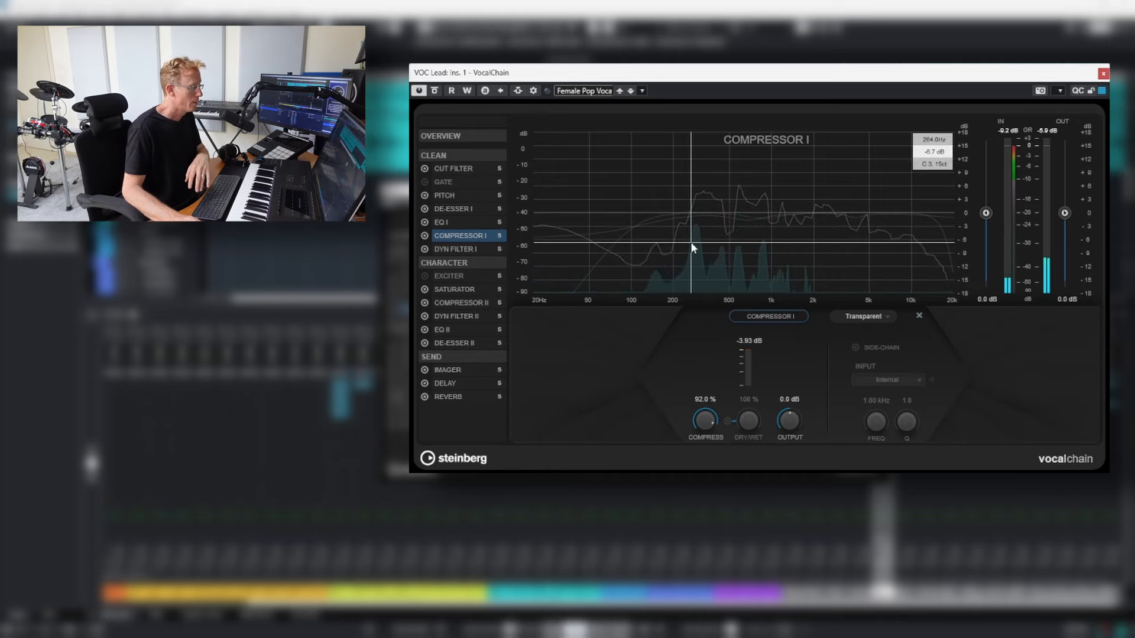
Set Dyn Filter I's first band to 259 Hz at -4.0 dB and its second band to 9.61 kHz at -5.9 dB.
{"action": "left_click", "coordinate": [473, 249]}
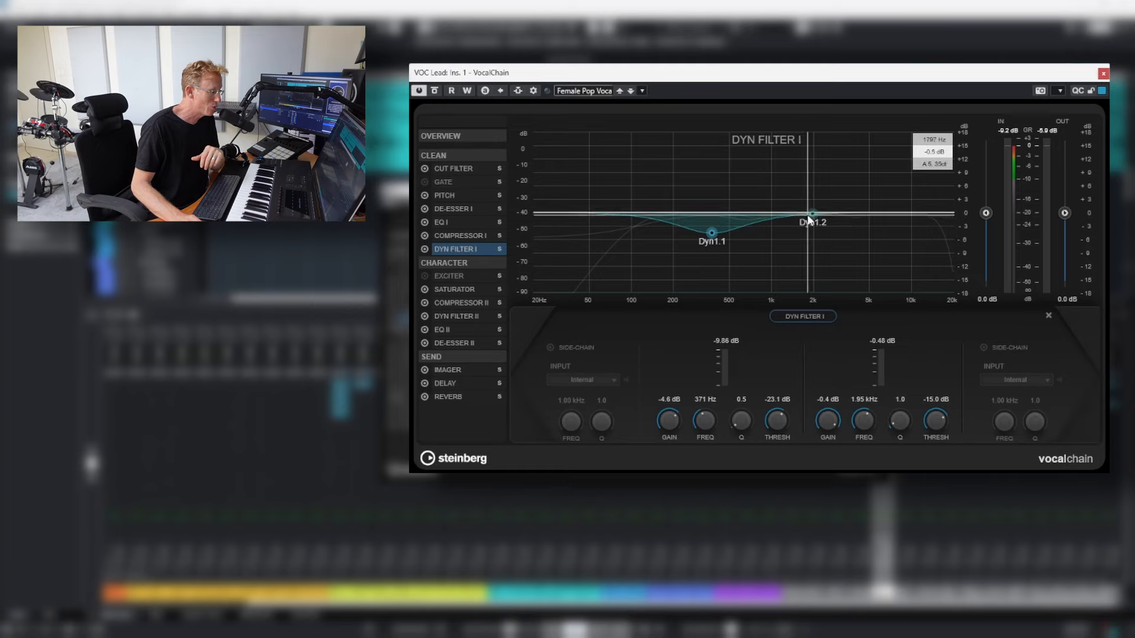
{"action": "left_click_drag", "start_coordinate": [810, 220], "coordinate": [852, 235]}
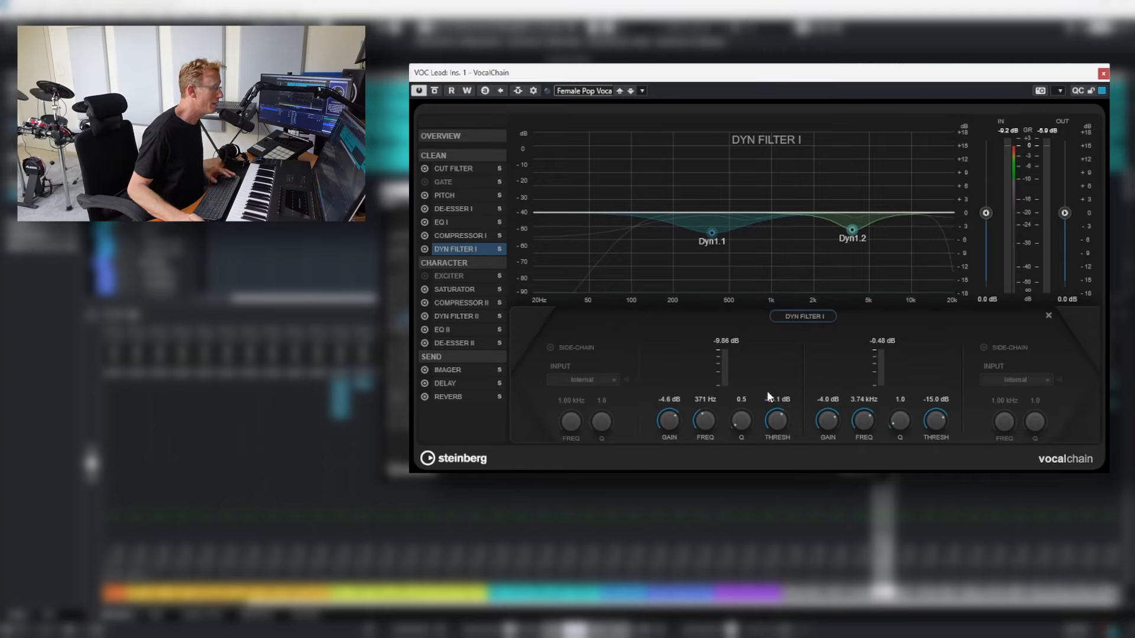
{"action": "key", "text": "space"}
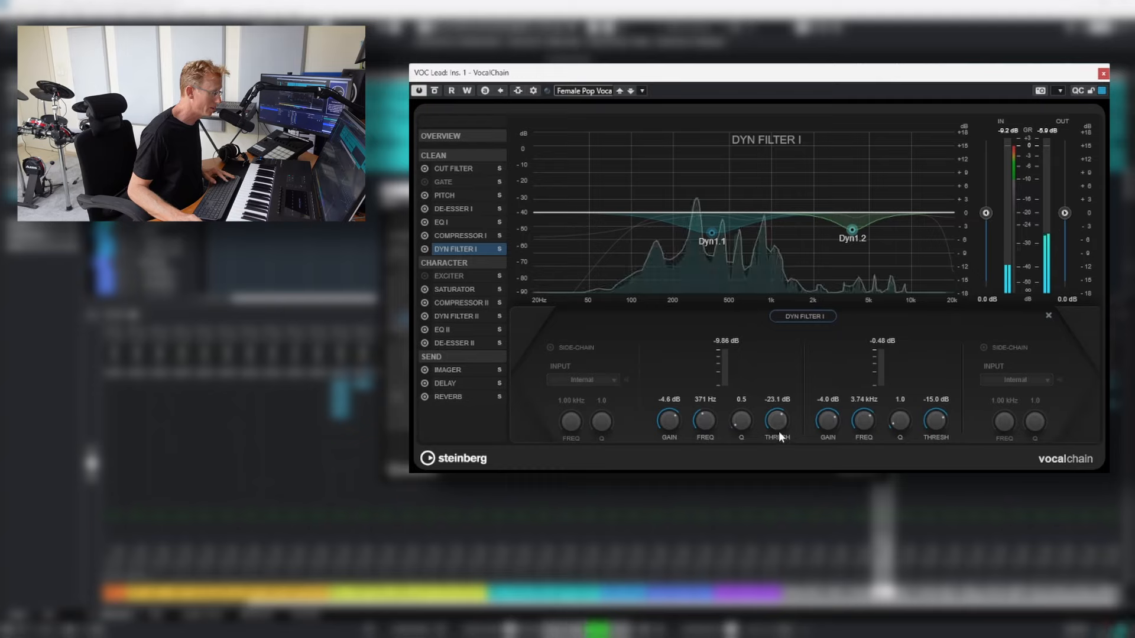
{"action": "left_click_drag", "start_coordinate": [713, 237], "coordinate": [689, 229]}
{"action": "left_click_drag", "start_coordinate": [849, 226], "coordinate": [911, 243]}
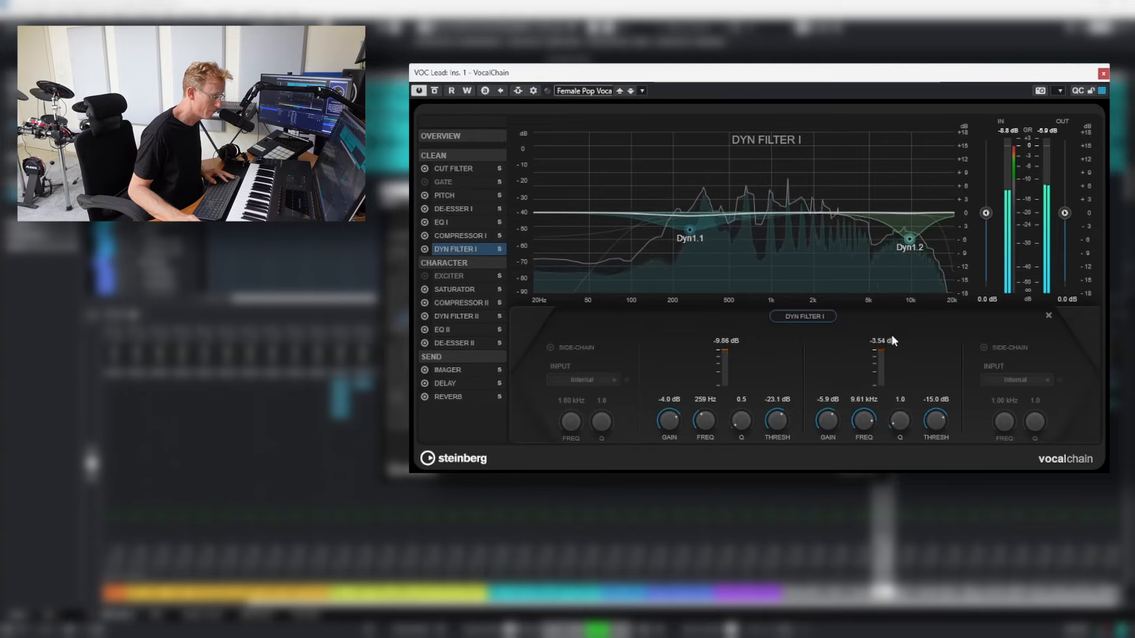
{"action": "key", "text": "space"}
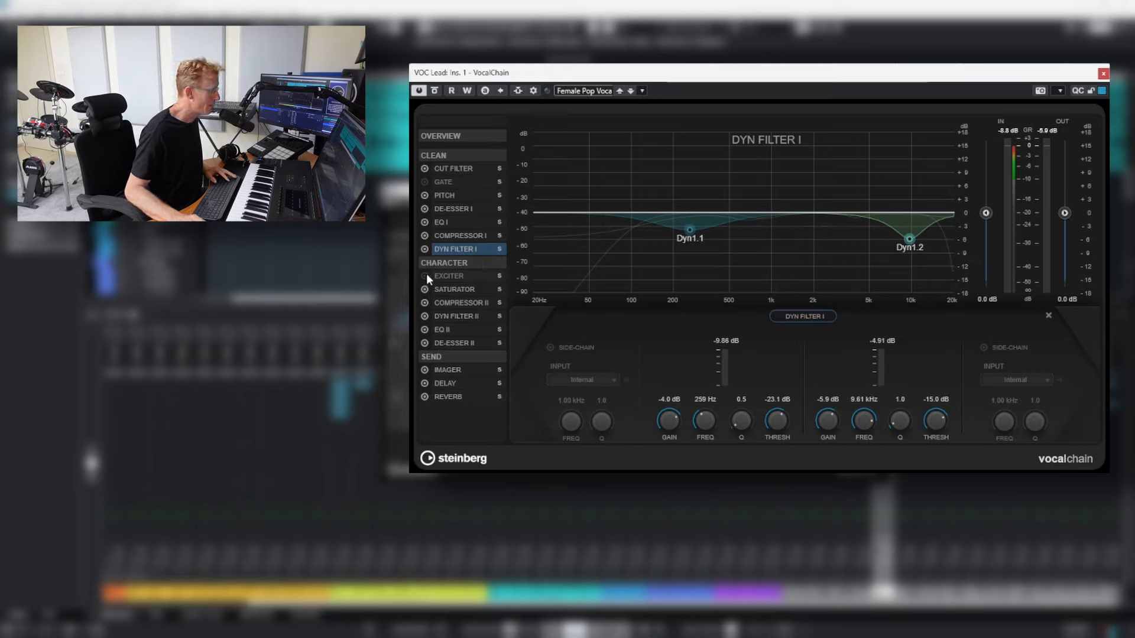
Enable the Exciter, solo it and raise its amount to 84 % during playback.
{"action": "left_click", "coordinate": [449, 275]}
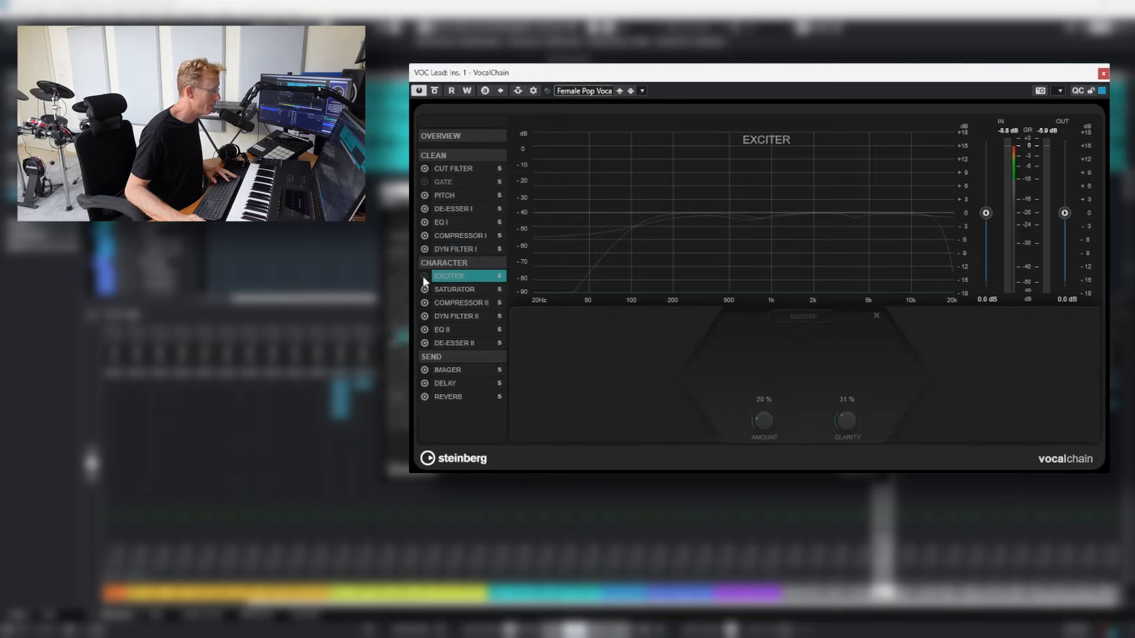
{"action": "left_click", "coordinate": [424, 276]}
{"action": "key", "text": "space"}
{"action": "left_click_drag", "start_coordinate": [764, 421], "coordinate": [765, 412]}
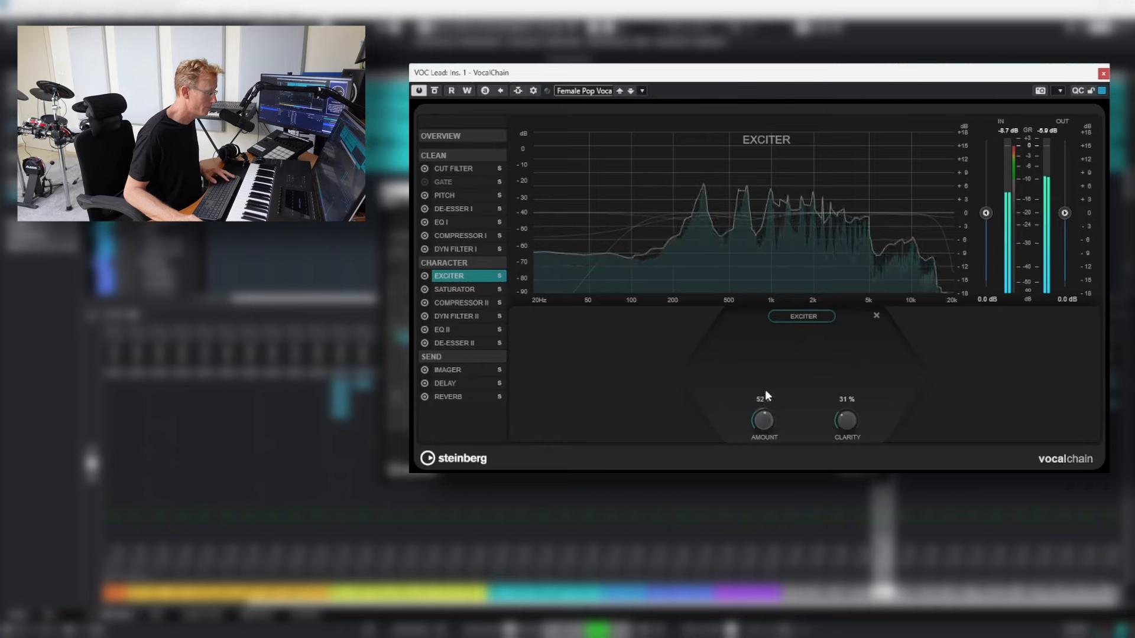
{"action": "left_click", "coordinate": [500, 276]}
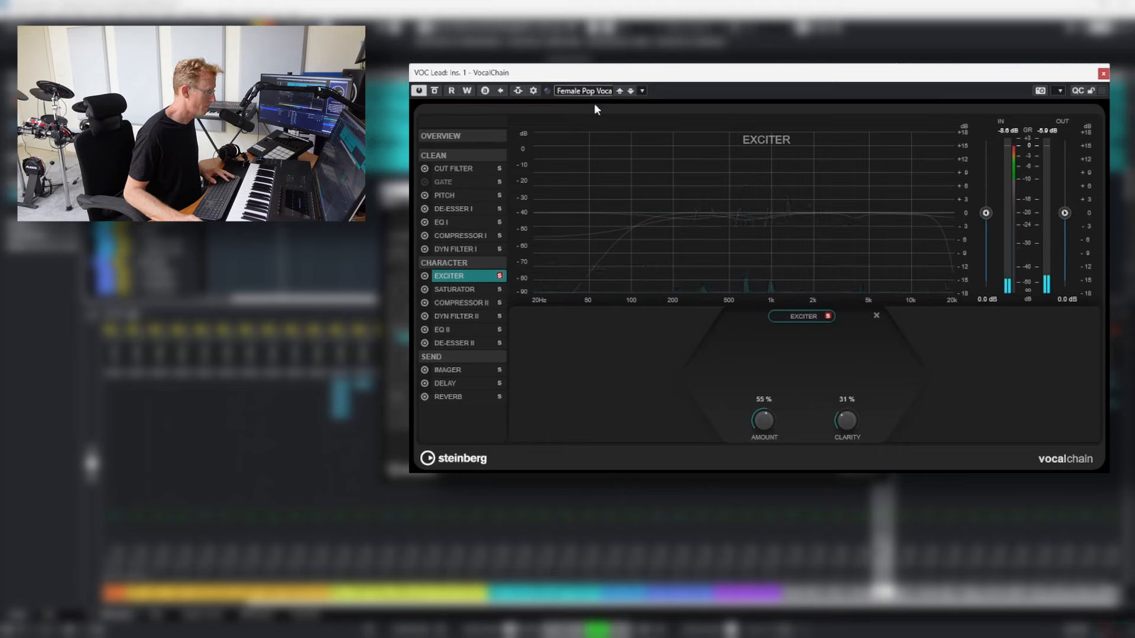
{"action": "left_click_drag", "start_coordinate": [764, 420], "coordinate": [765, 389]}
Compare the Exciter with the plug-in bypassed, set its clarity to 81 % and amount to 76 %, and unsolo it.
{"action": "left_click", "coordinate": [435, 90]}
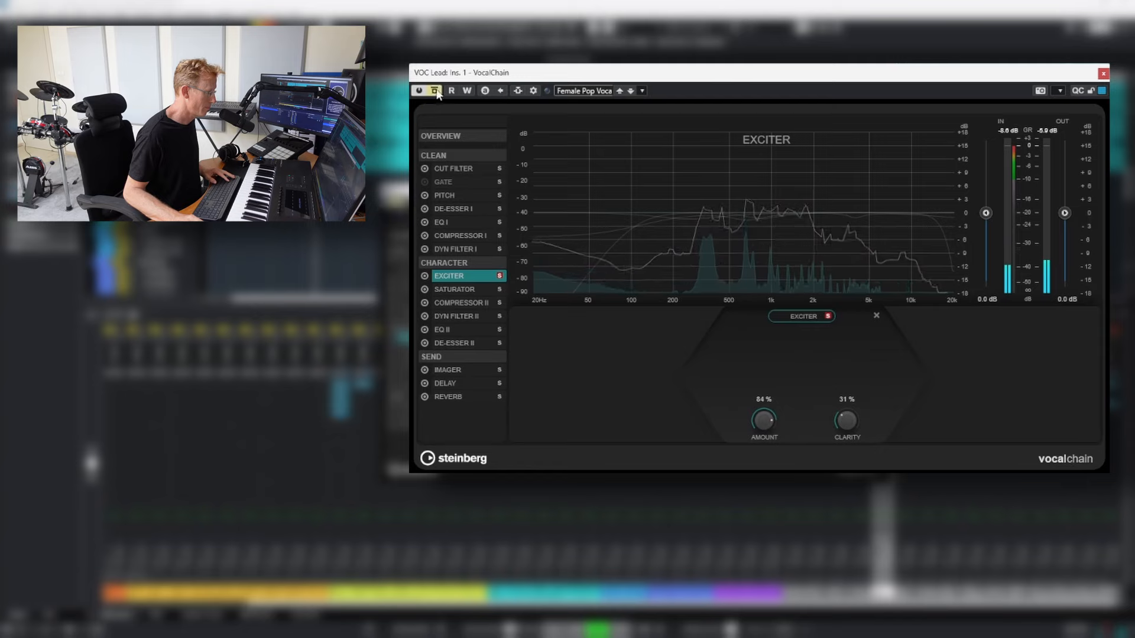
{"action": "left_click", "coordinate": [435, 90]}
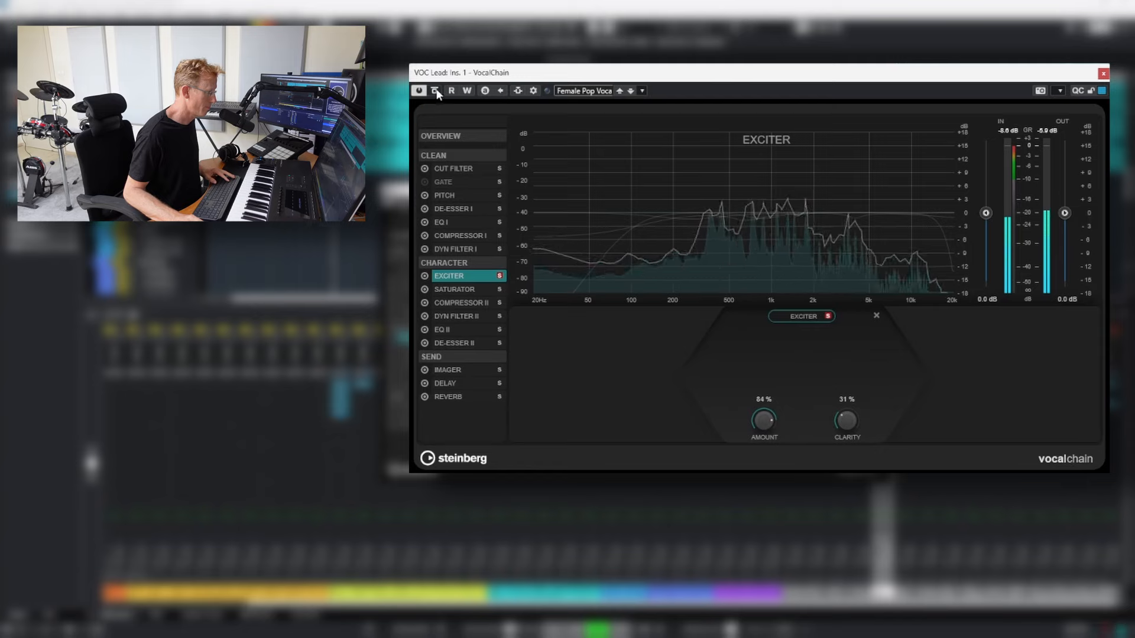
{"action": "left_click_drag", "start_coordinate": [832, 418], "coordinate": [850, 365]}
{"action": "scroll", "coordinate": [763, 421], "scroll_direction": "down", "scroll_amount": 3}
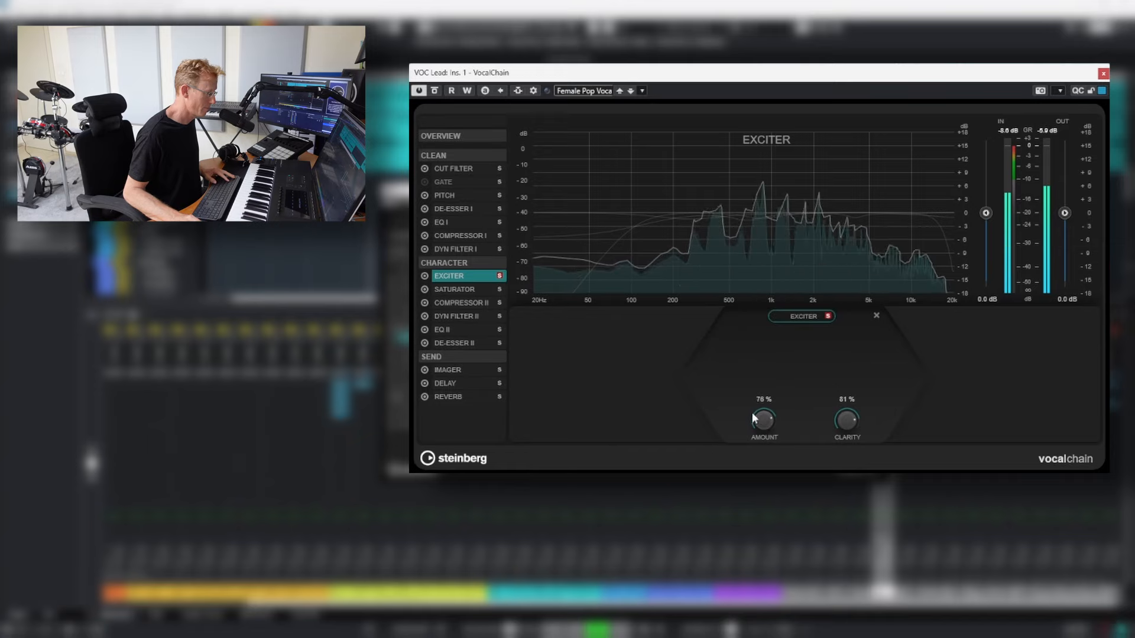
{"action": "left_click", "coordinate": [499, 275]}
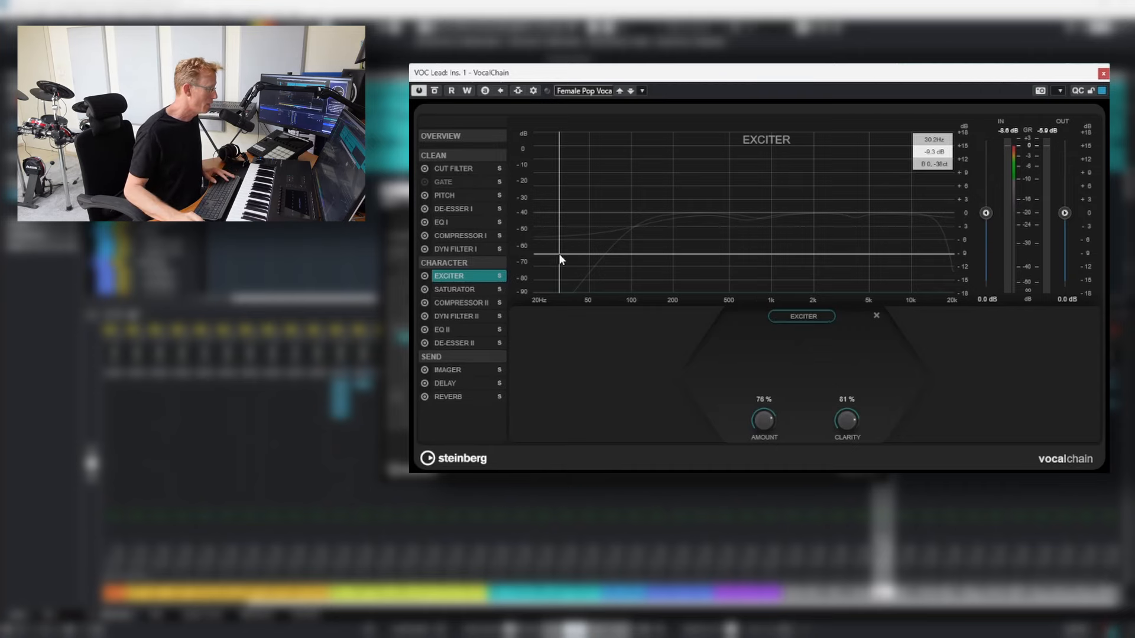
Extend the Saturator's filter bank up to 4.02 kHz and change the saturation type to Tube.
{"action": "left_click", "coordinate": [468, 289]}
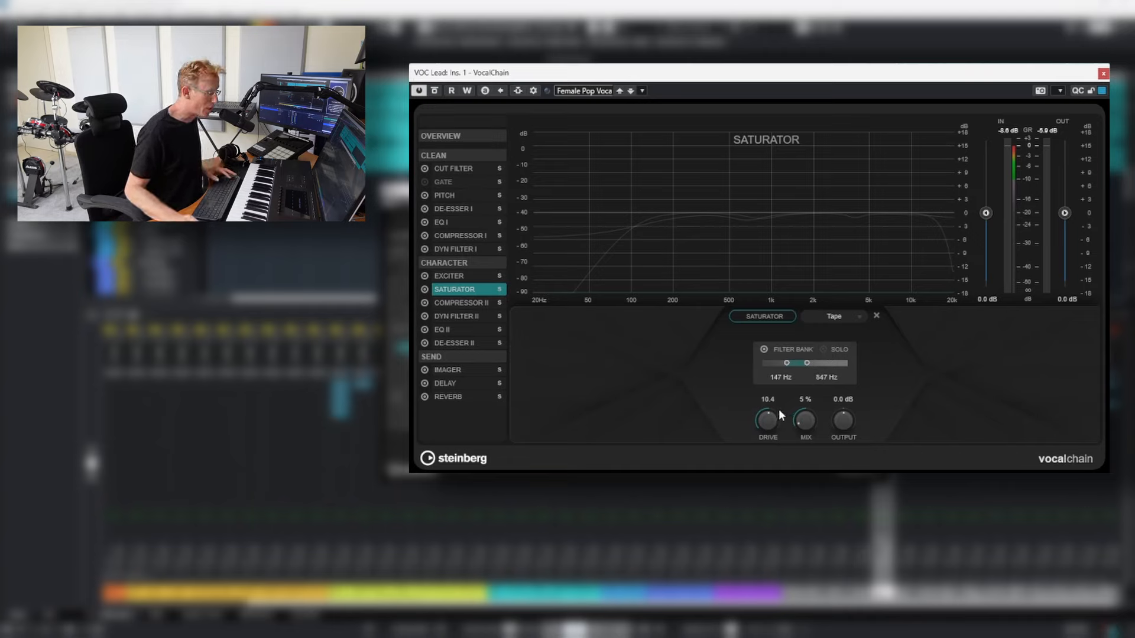
{"action": "left_click_drag", "start_coordinate": [807, 362], "coordinate": [827, 364]}
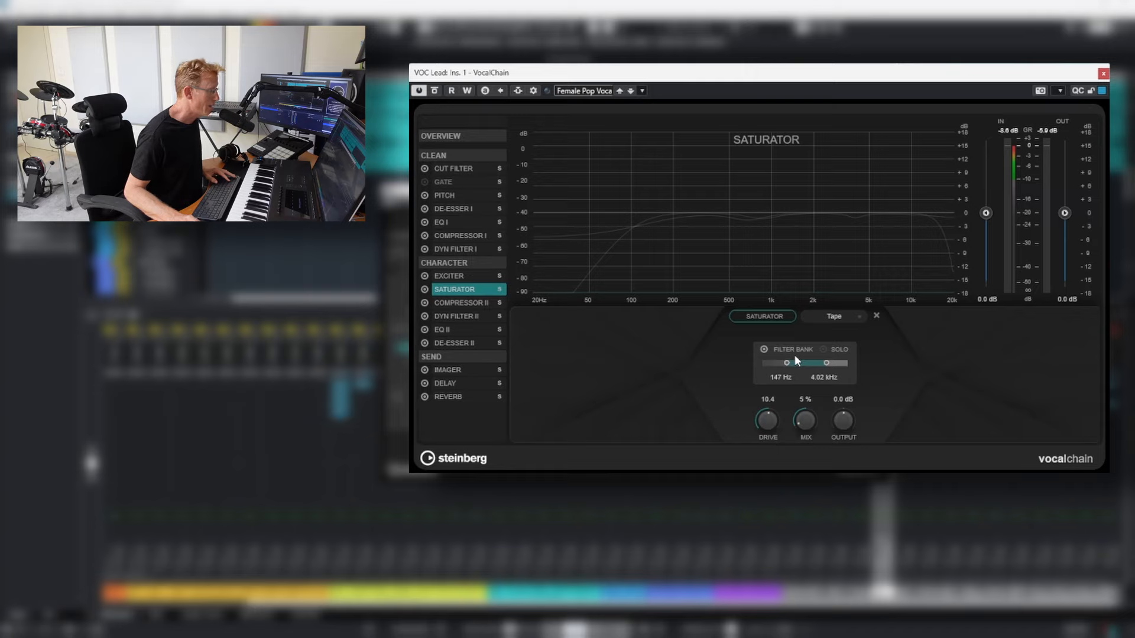
{"action": "left_click", "coordinate": [831, 317]}
{"action": "left_click", "coordinate": [841, 344]}
Audition the Saturator in solo during playback, compare it with the plug-in bypassed, and turn the solo off.
{"action": "key", "text": "space"}
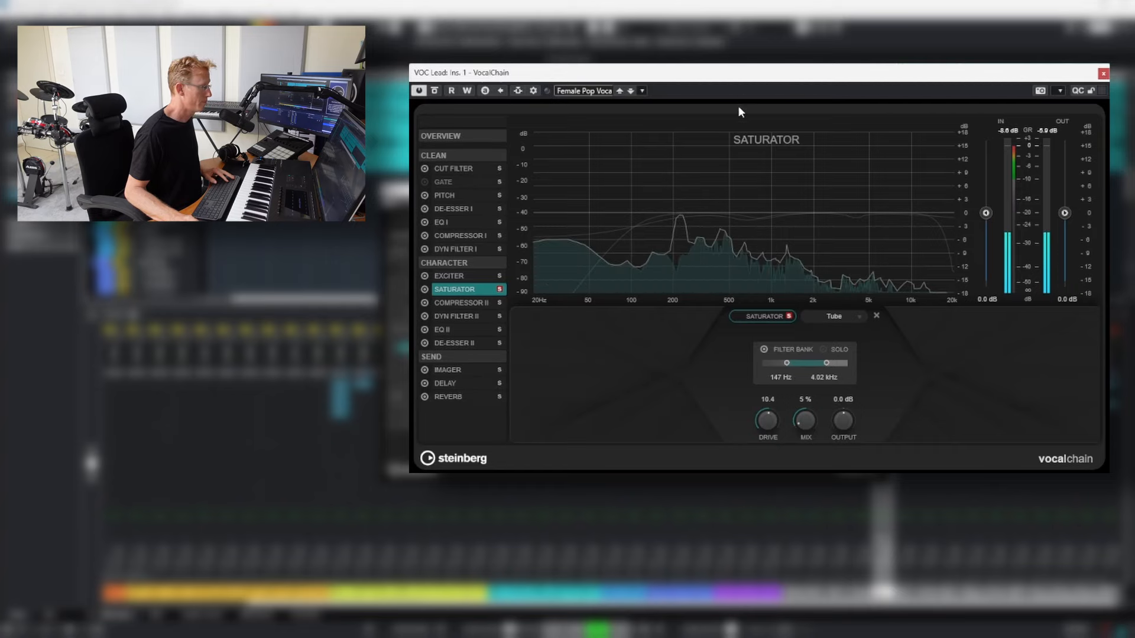
{"action": "left_click", "coordinate": [789, 316]}
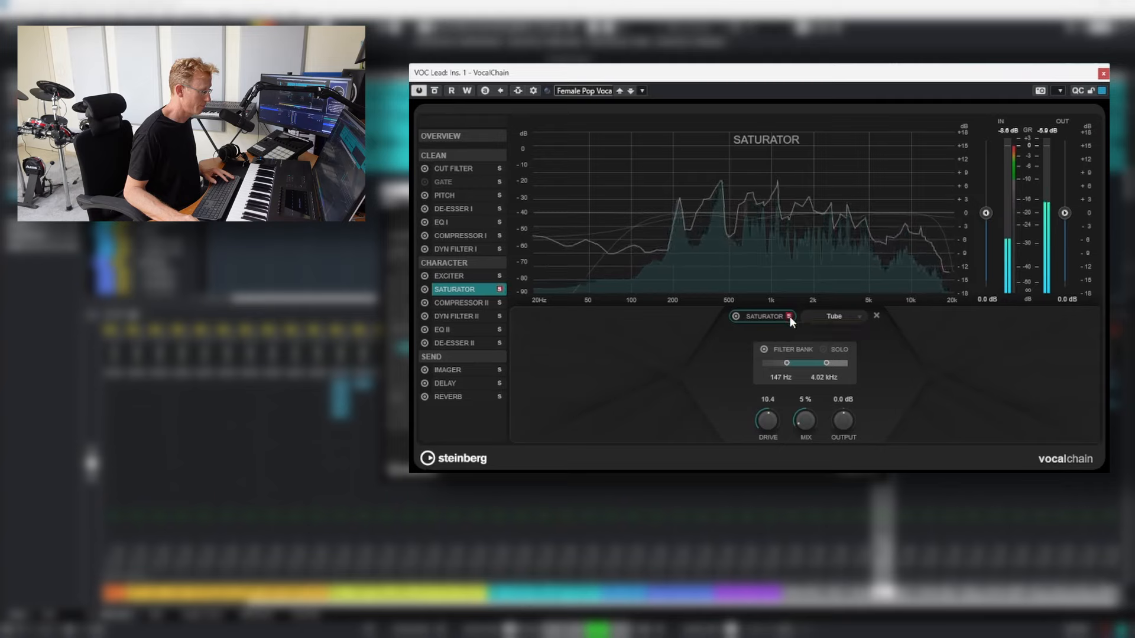
{"action": "left_click", "coordinate": [788, 316]}
{"action": "left_click", "coordinate": [435, 91]}
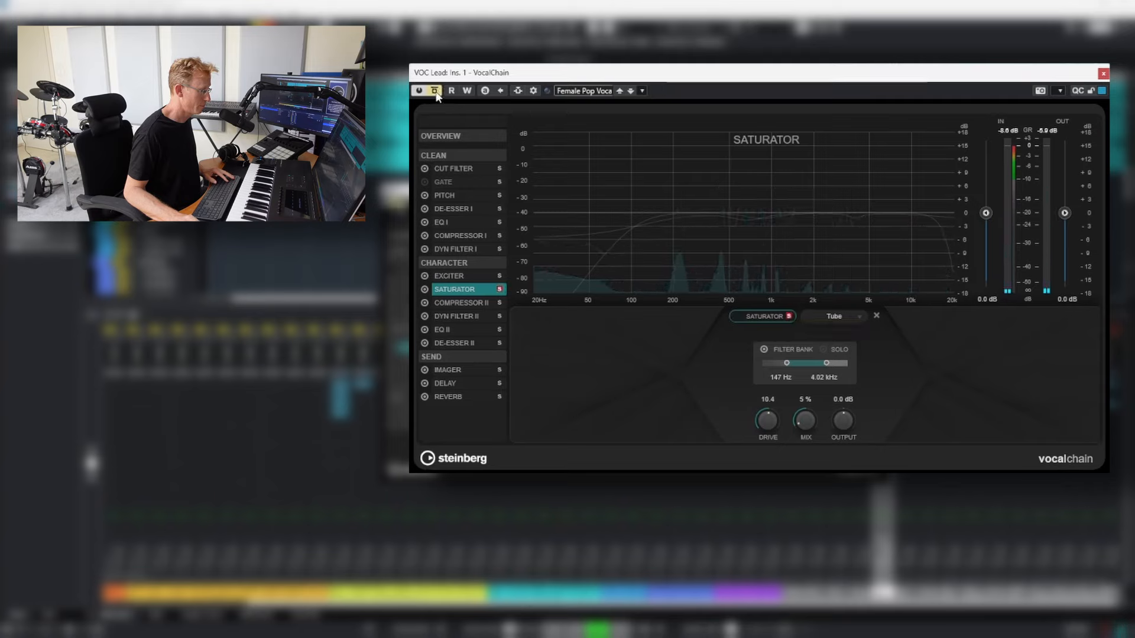
{"action": "left_click", "coordinate": [435, 91]}
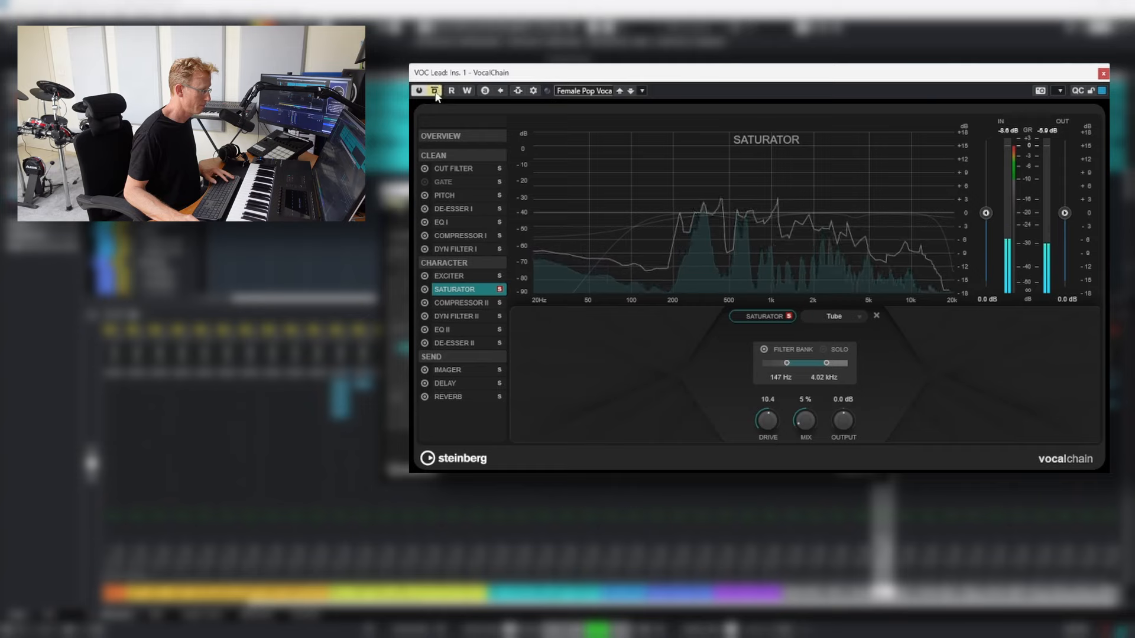
{"action": "left_click", "coordinate": [499, 289]}
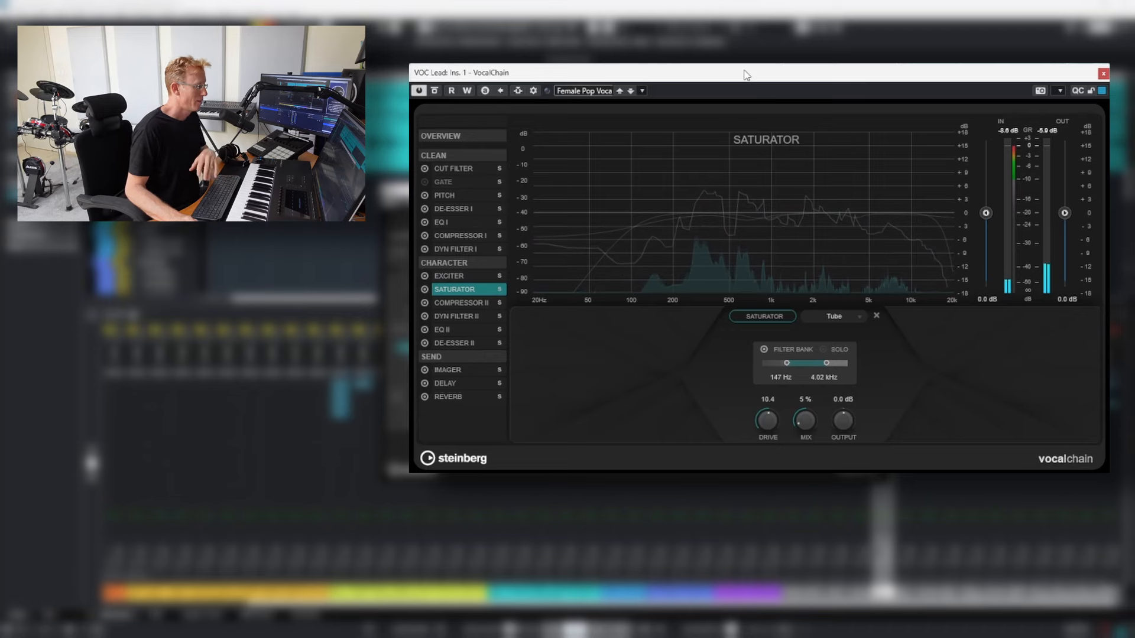
Try the Extreme type on Compressor II during playback, change the type to Vox Comp and audition it.
{"action": "left_click", "coordinate": [474, 303]}
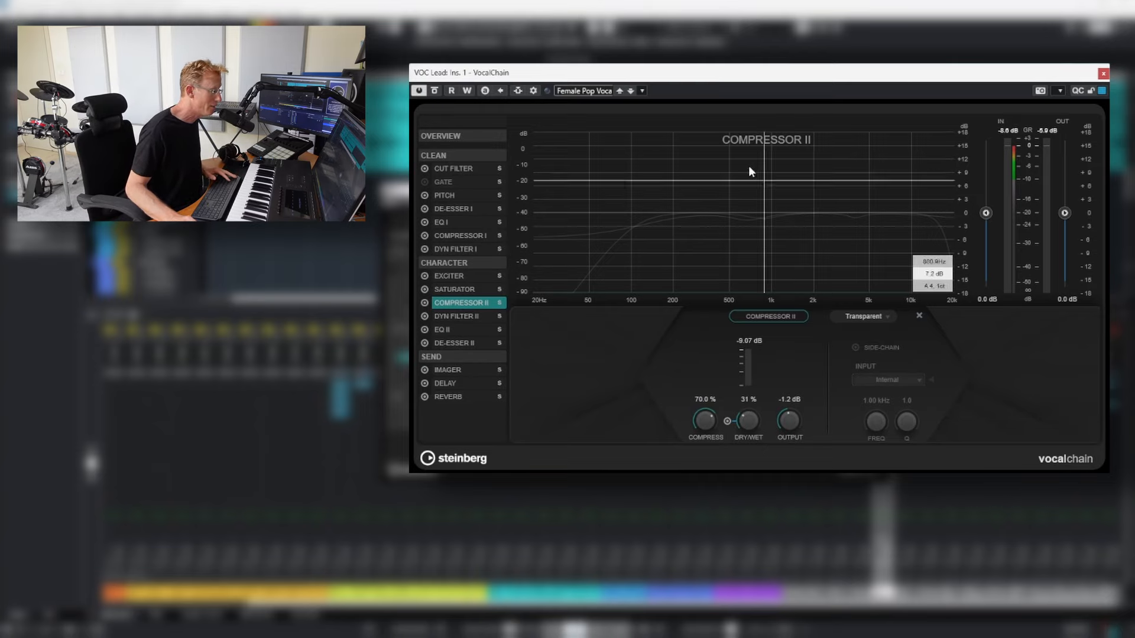
{"action": "key", "text": "space"}
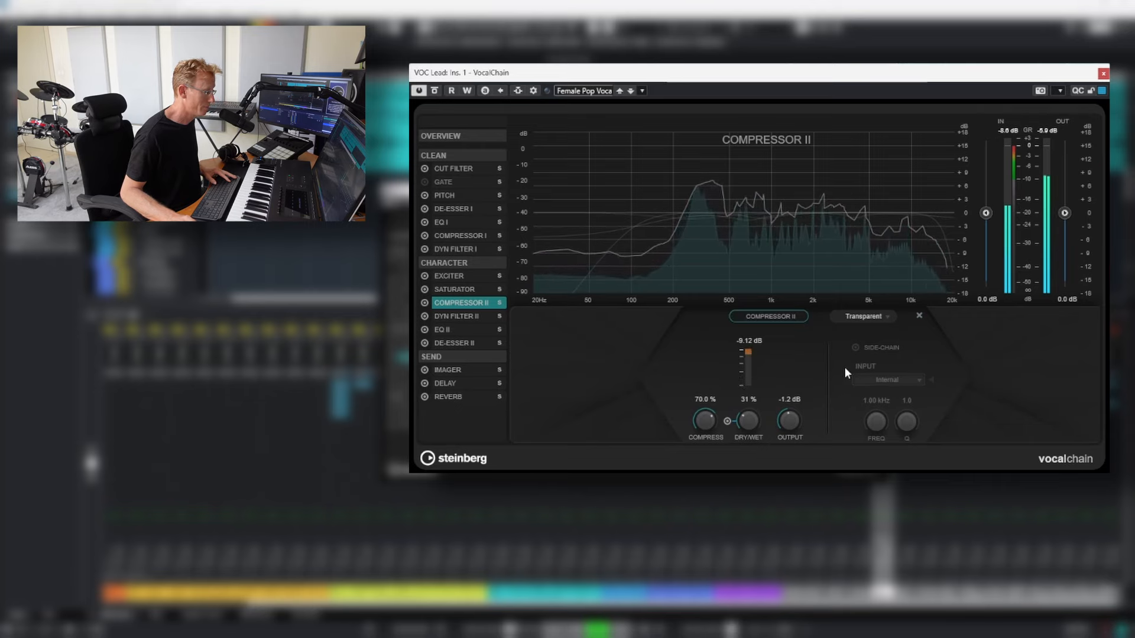
{"action": "left_click", "coordinate": [851, 317]}
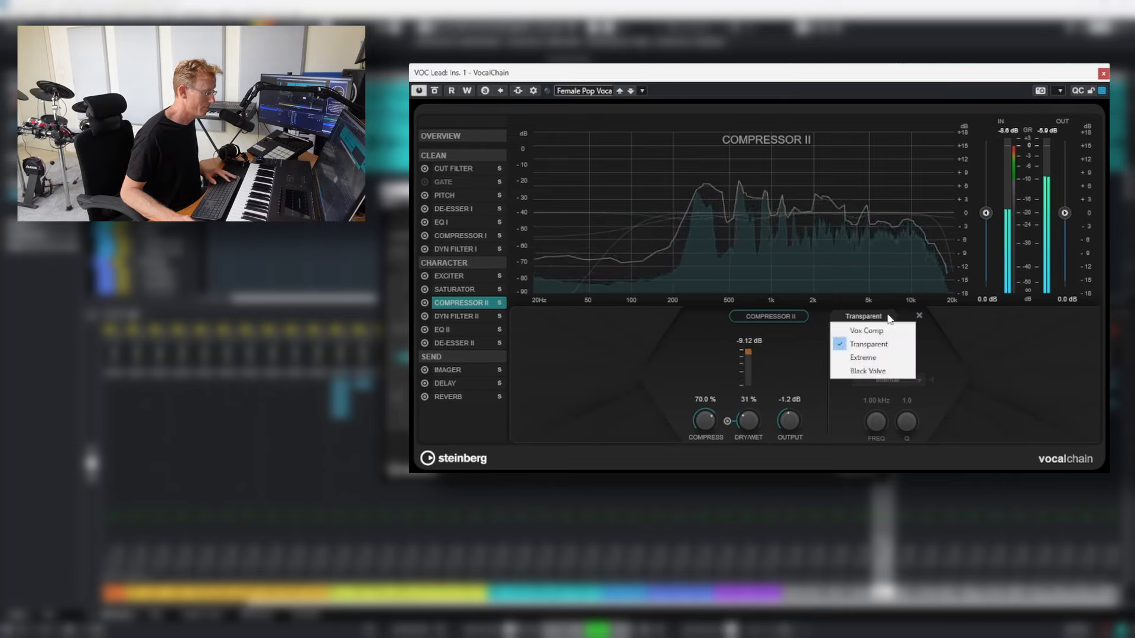
{"action": "left_click", "coordinate": [896, 362]}
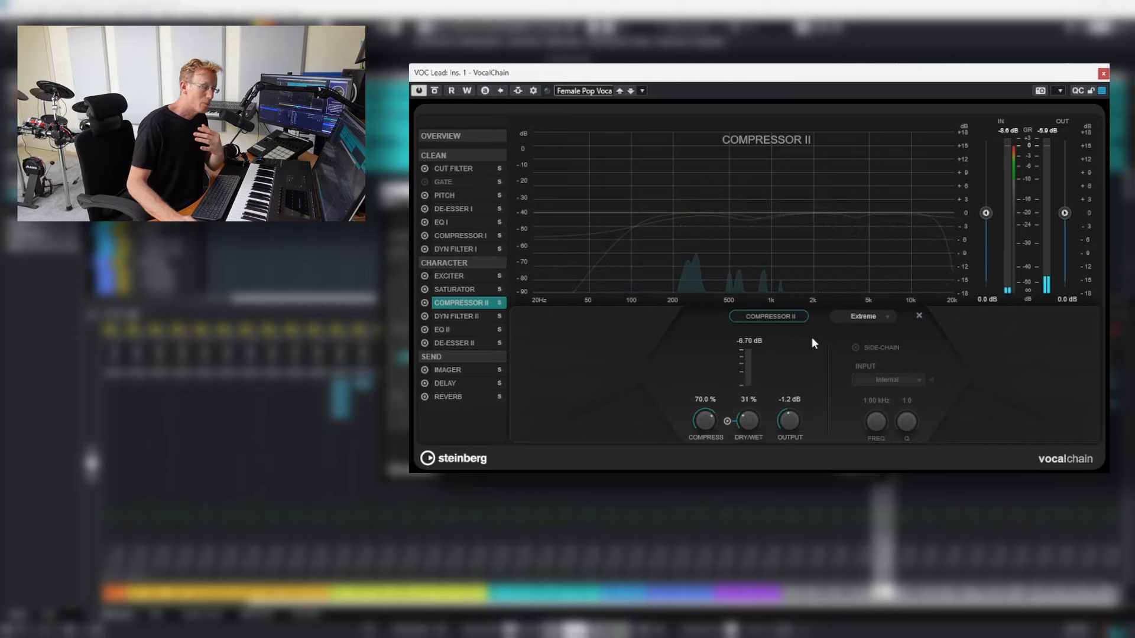
{"action": "left_click", "coordinate": [864, 321]}
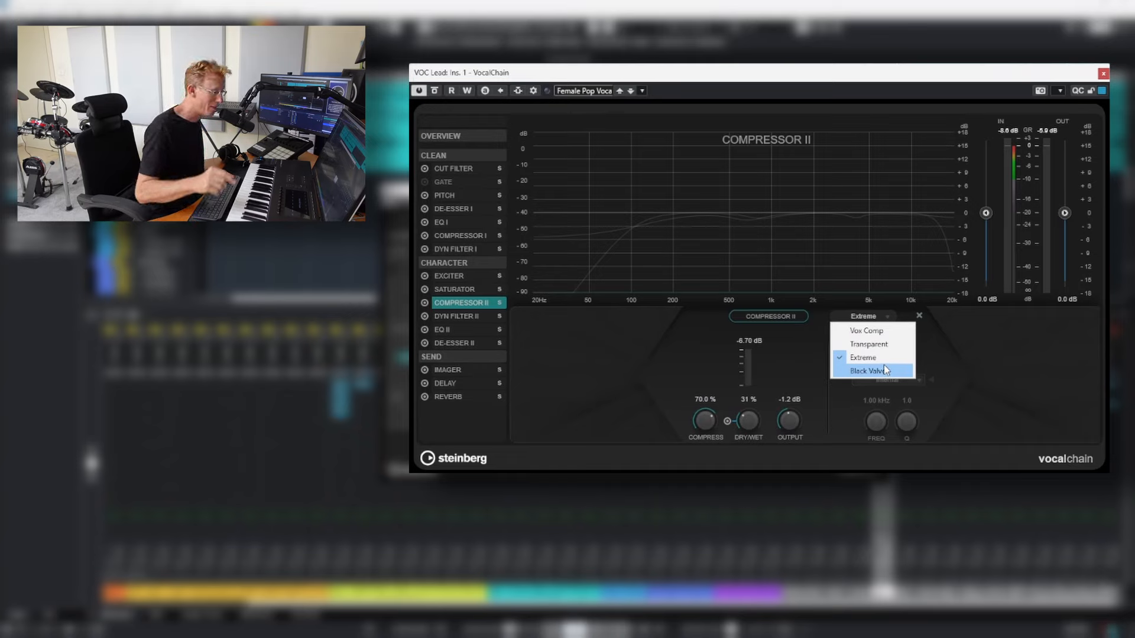
{"action": "left_click", "coordinate": [885, 332]}
{"action": "key", "text": "space"}
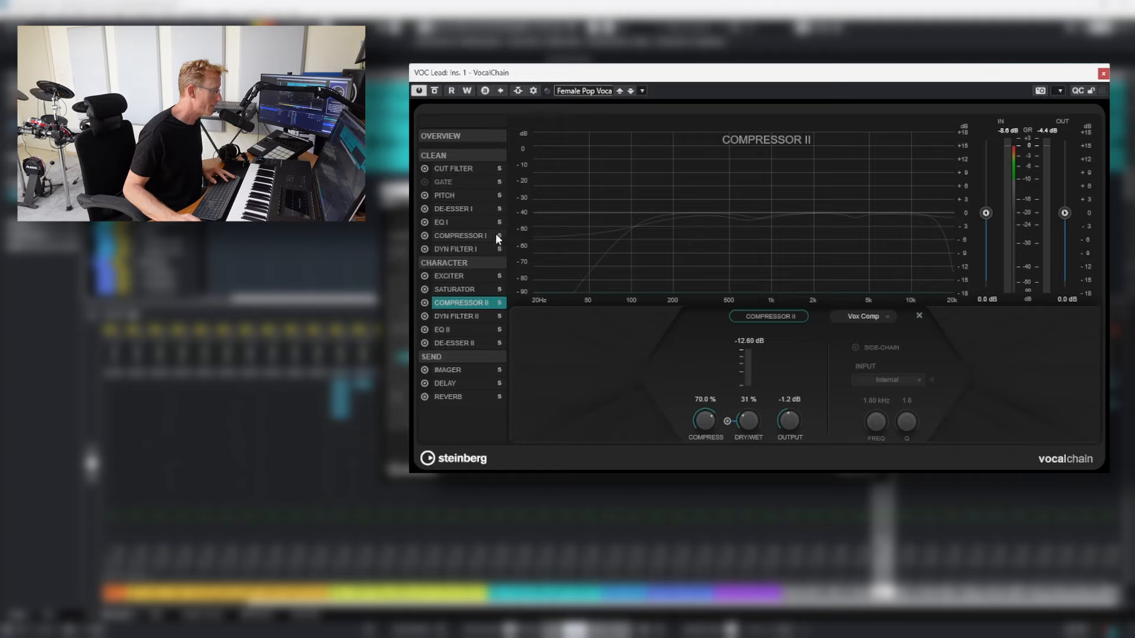
Play the vocal and sweep Compressor I's compression down to 0 % and back up to 90 %.
{"action": "left_click", "coordinate": [460, 235]}
{"action": "key", "text": "space"}
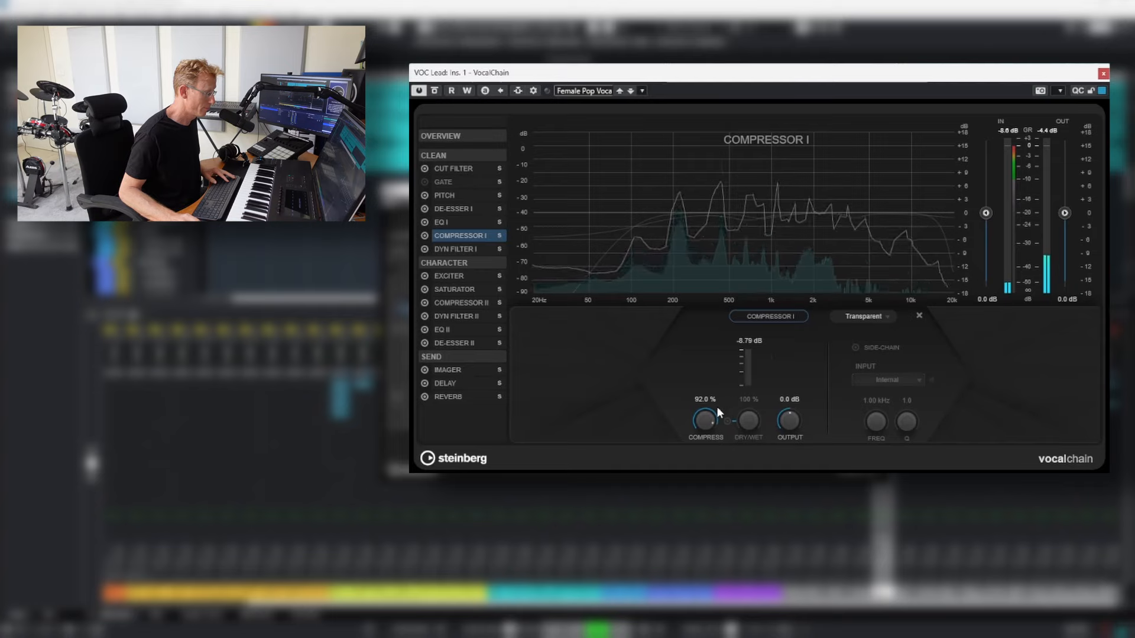
{"action": "left_click_drag", "start_coordinate": [709, 414], "coordinate": [694, 445]}
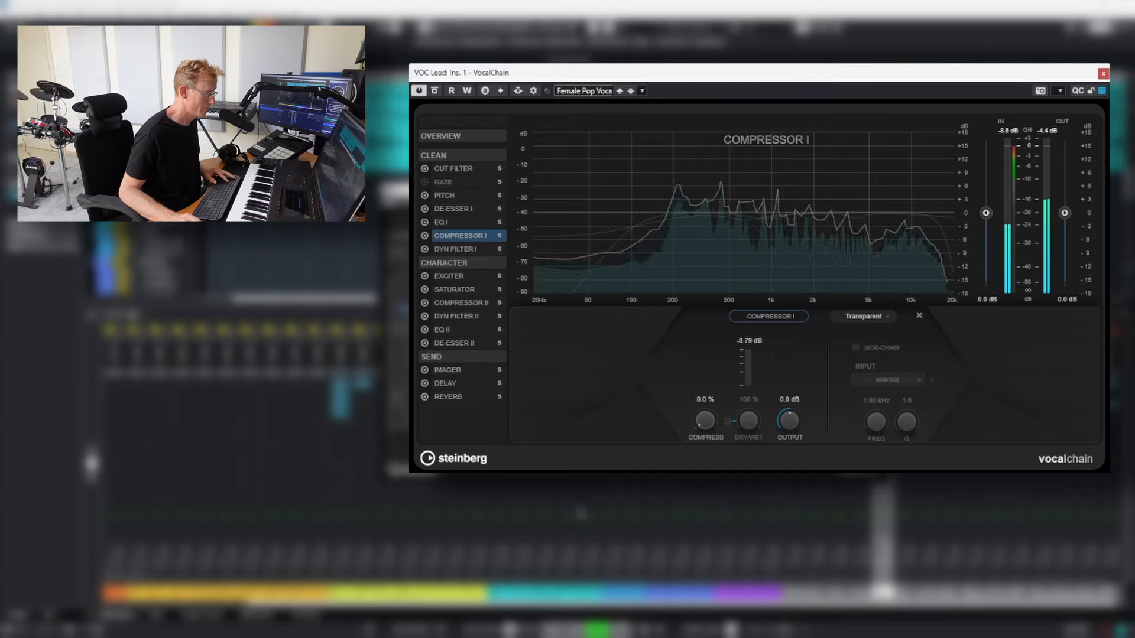
{"action": "left_click_drag", "start_coordinate": [684, 515], "coordinate": [689, 388]}
Solo Compressor I, set its compression to 63 % and output to -5.4 dB during playback, and turn the solo off.
{"action": "left_click", "coordinate": [500, 235]}
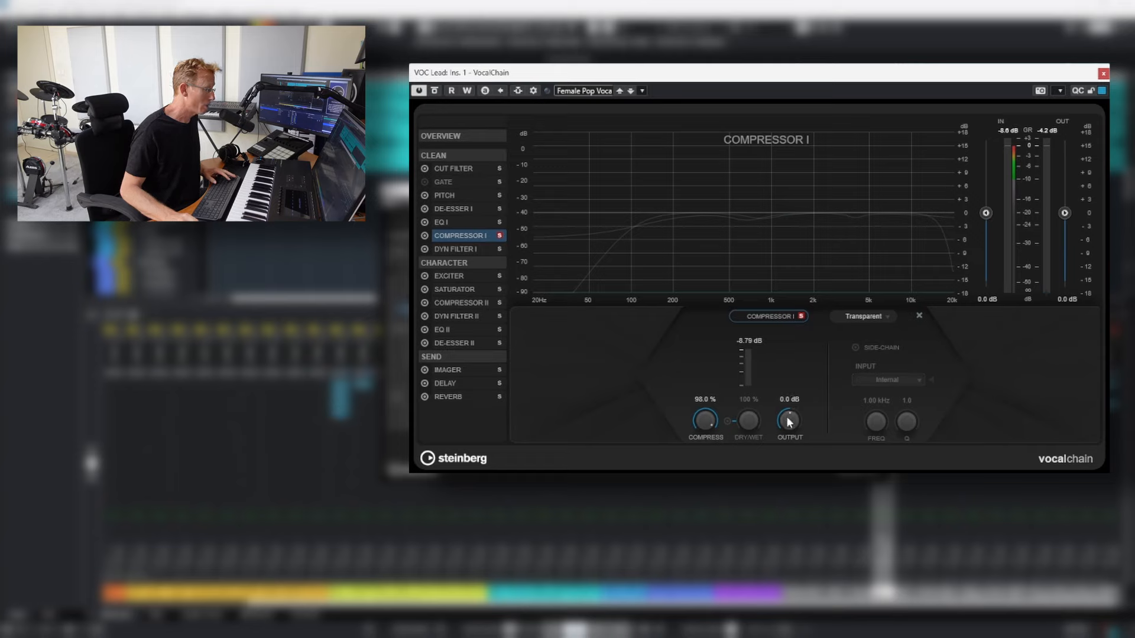
{"action": "left_click_drag", "start_coordinate": [787, 418], "coordinate": [790, 440]}
{"action": "key", "text": "space"}
{"action": "left_click_drag", "start_coordinate": [705, 420], "coordinate": [705, 462]}
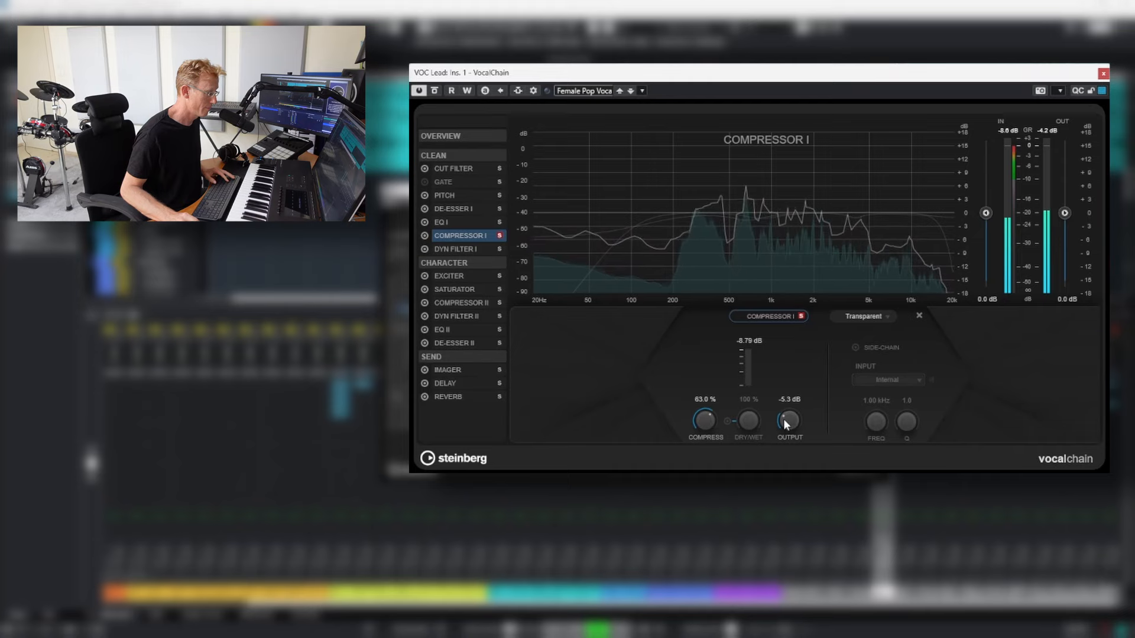
{"action": "left_click", "coordinate": [801, 316]}
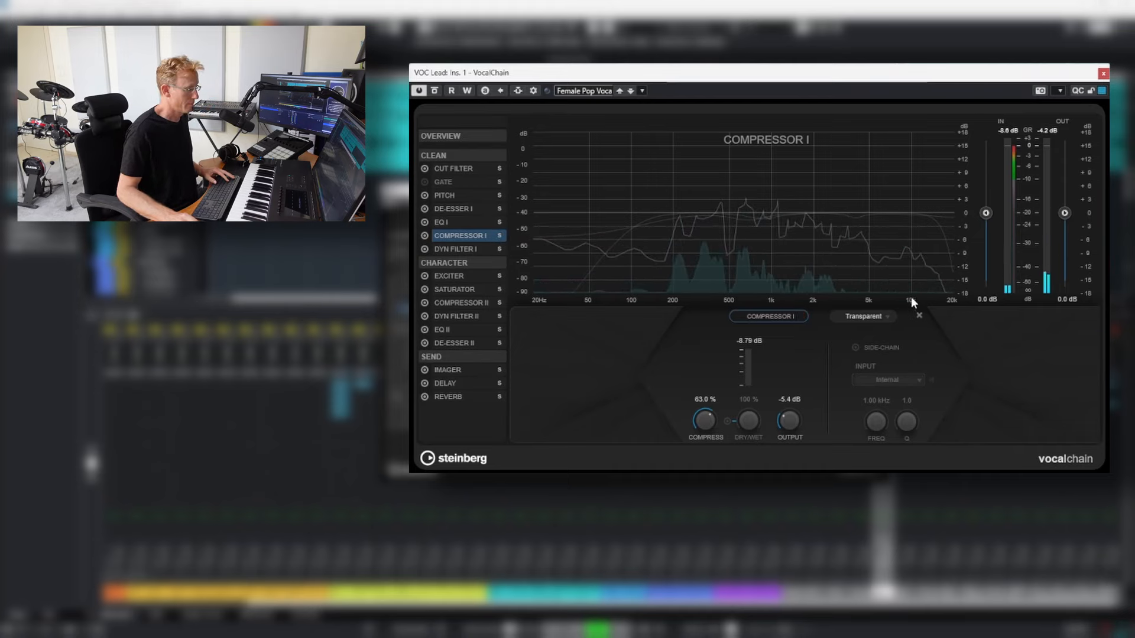
With Compressor II soloed, set Compressor I's compression to 84.5 % and output to -7.1 dB, and reset the plug-in's output level to 0 dB.
{"action": "left_click", "coordinate": [500, 302]}
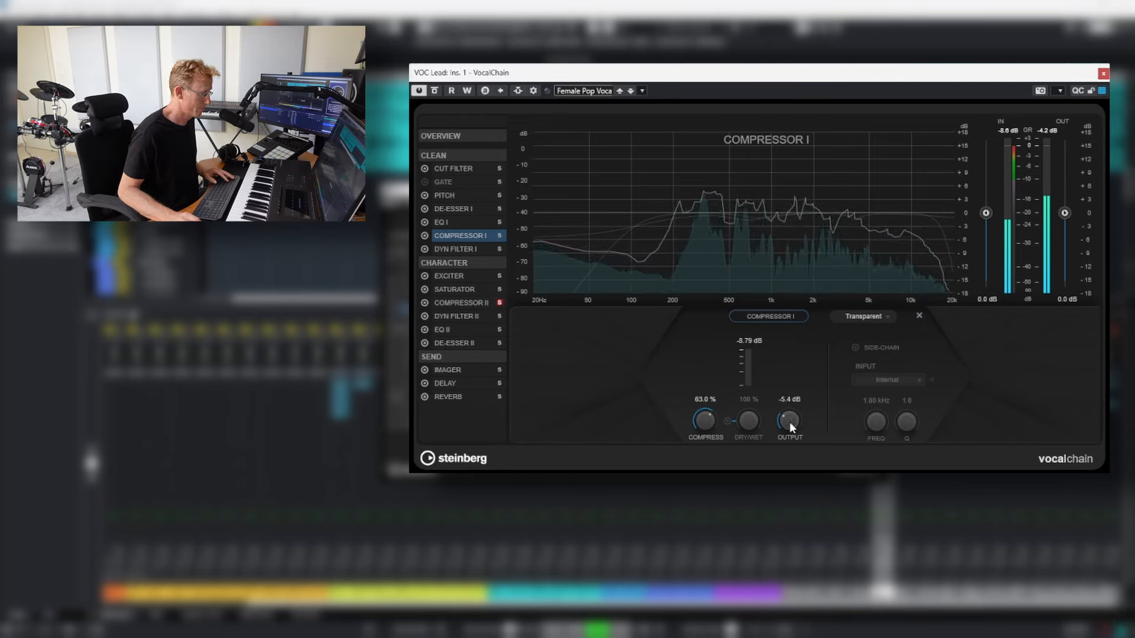
{"action": "left_click_drag", "start_coordinate": [789, 421], "coordinate": [790, 426]}
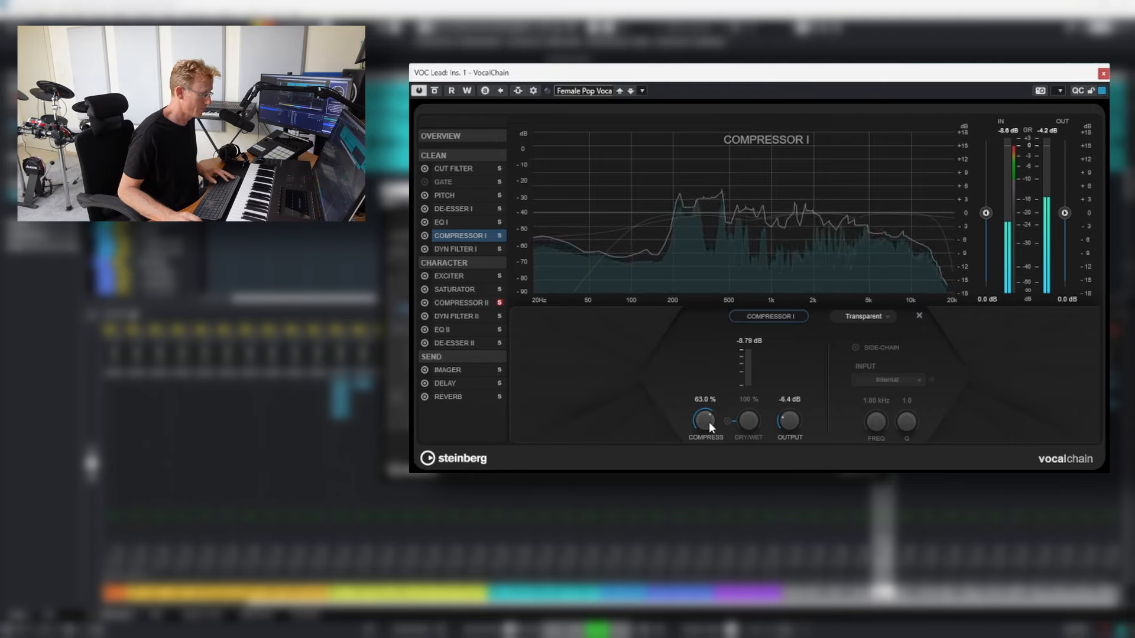
{"action": "left_click_drag", "start_coordinate": [708, 422], "coordinate": [790, 426]}
{"action": "key", "text": "space"}
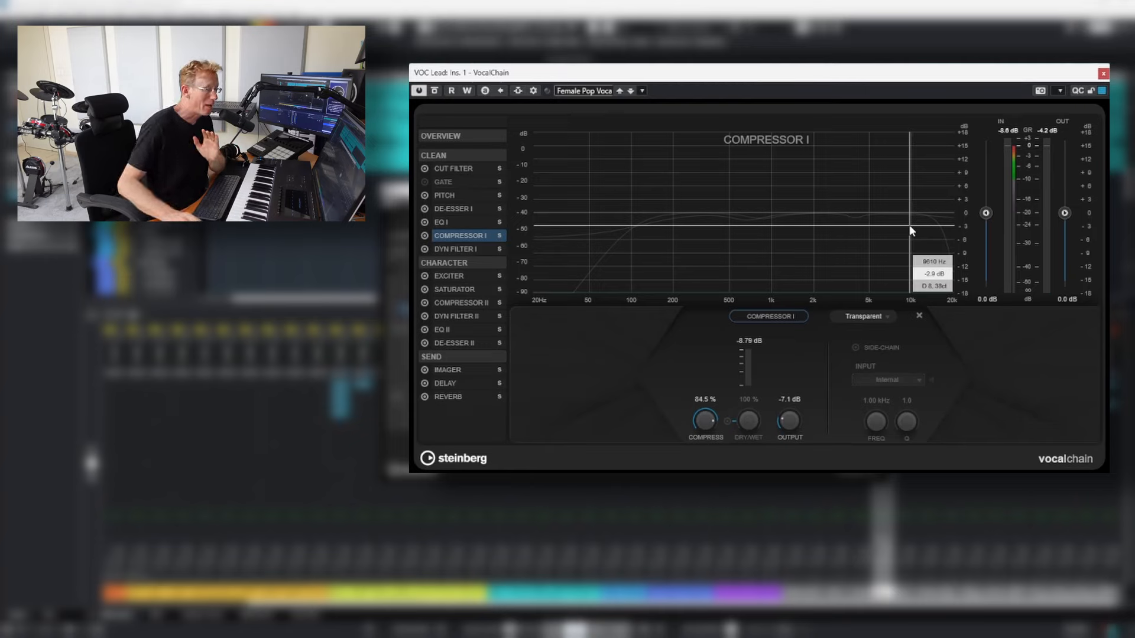
{"action": "left_click_drag", "start_coordinate": [1066, 218], "coordinate": [1065, 221]}
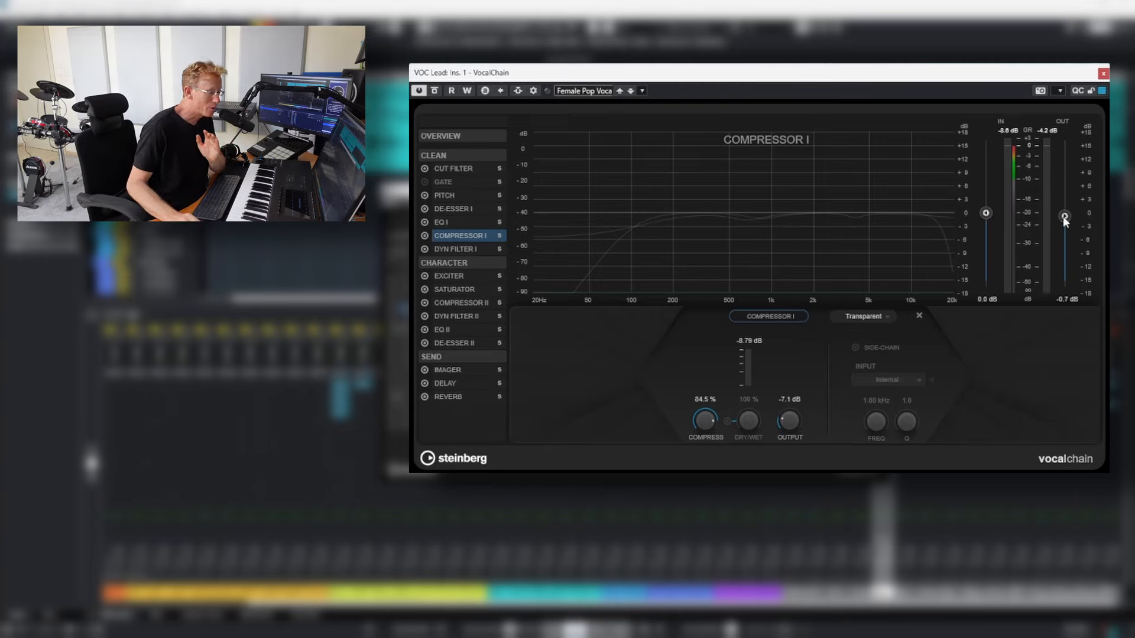
{"action": "left_click", "coordinate": [1063, 293], "text": "ctrl"}
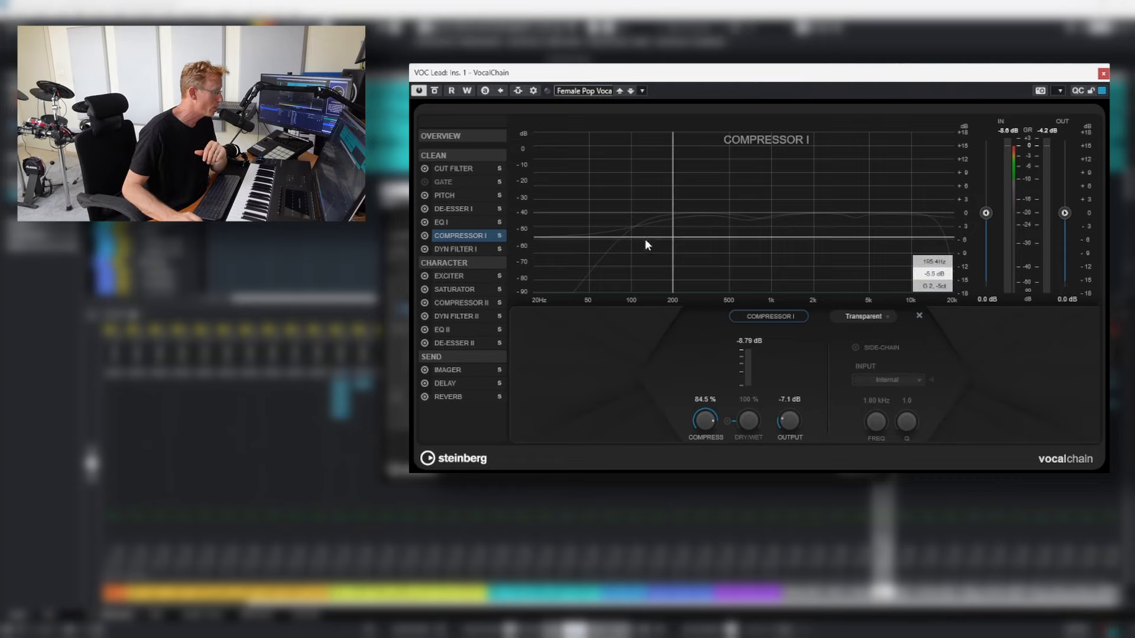
Review the settings of the Dyn Filter II, EQ II and De-Esser II modules.
{"action": "left_click", "coordinate": [466, 316]}
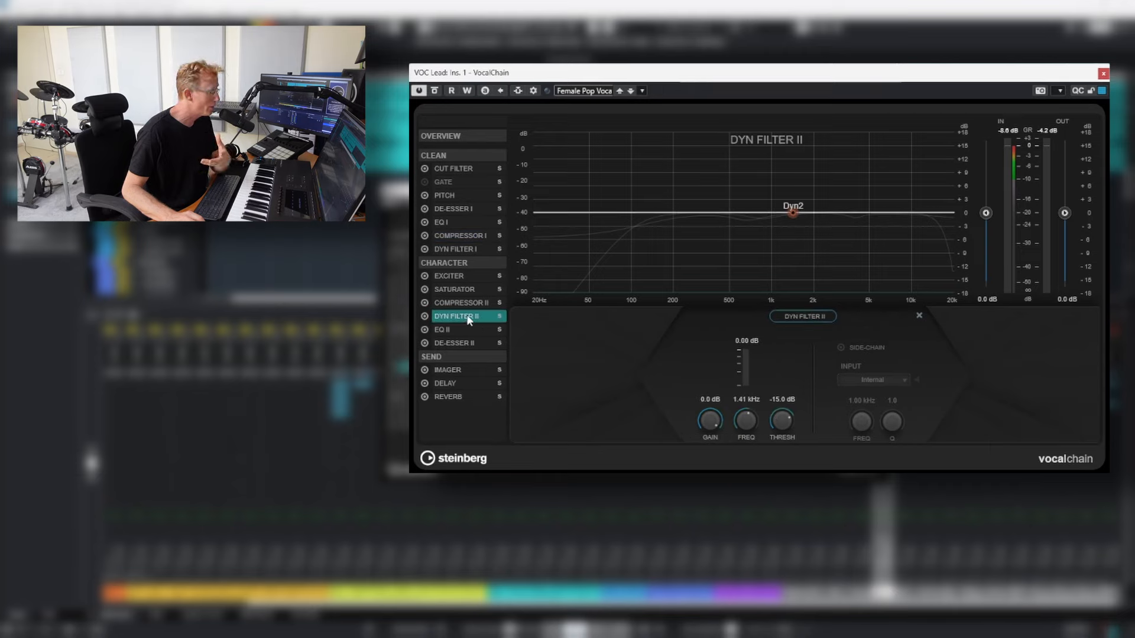
{"action": "left_click", "coordinate": [452, 328]}
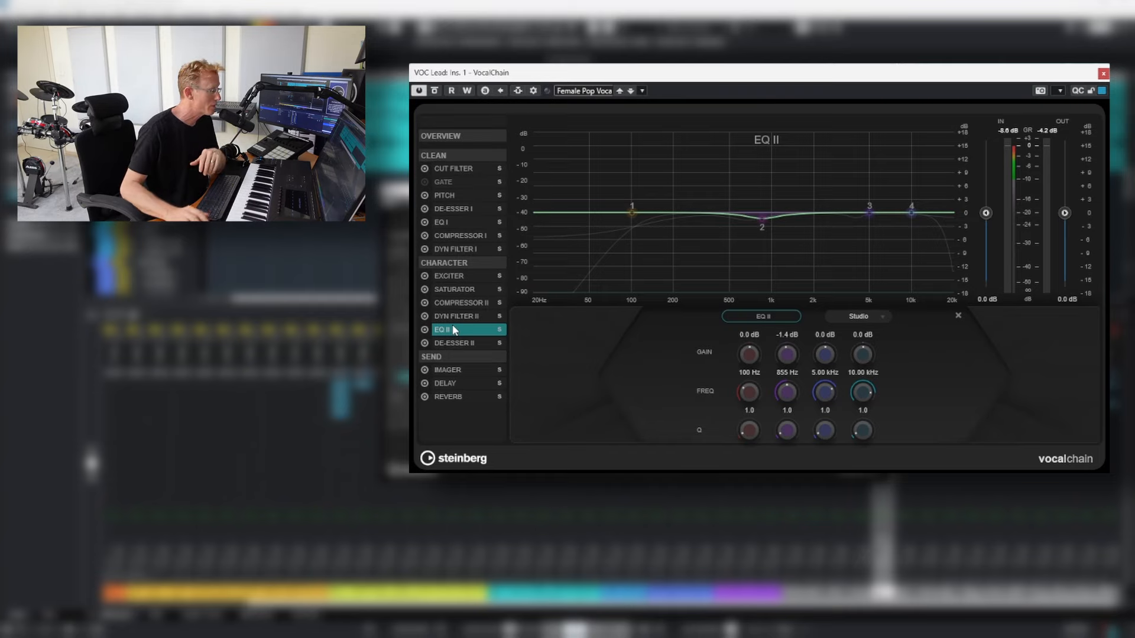
{"action": "left_click", "coordinate": [478, 341]}
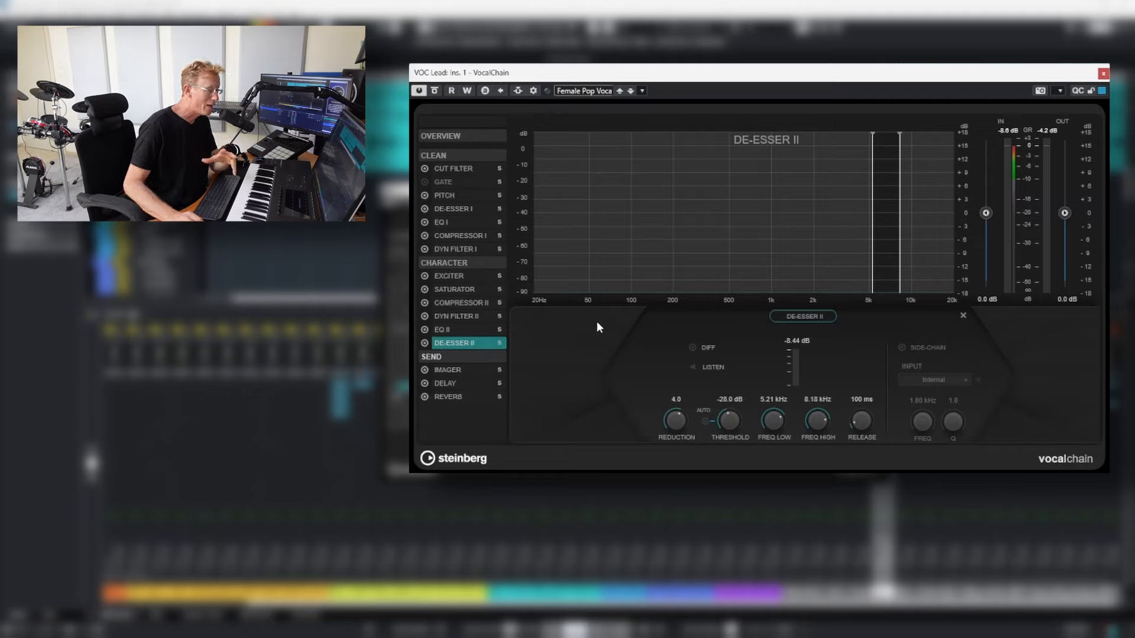
Show the Imager module's settings and switch the Imager off.
{"action": "left_click", "coordinate": [458, 370]}
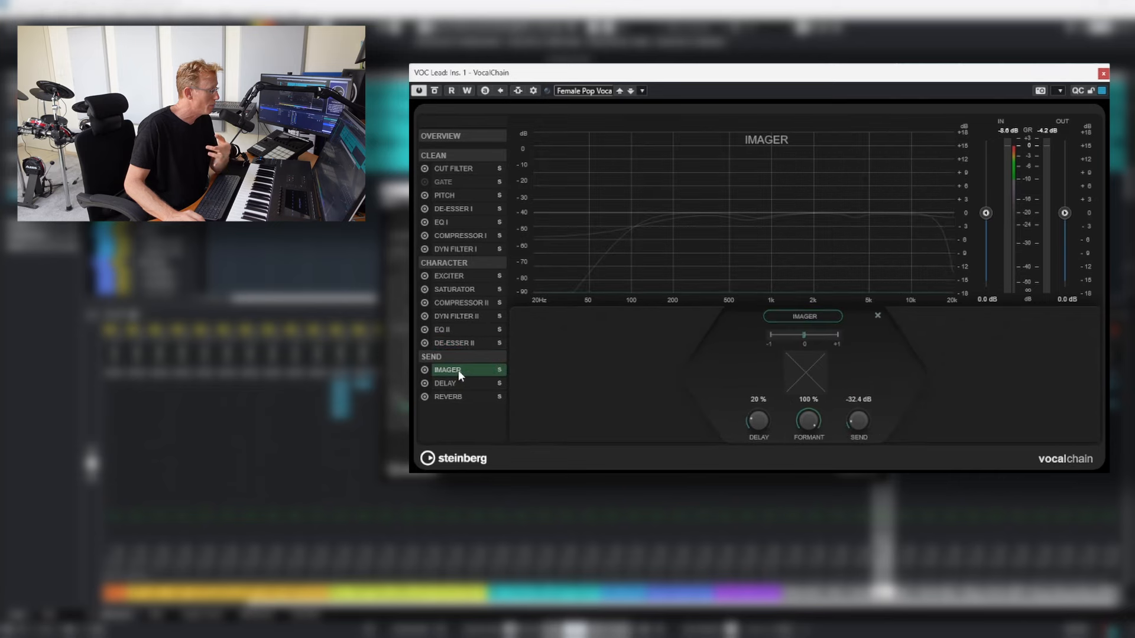
{"action": "left_click", "coordinate": [426, 370]}
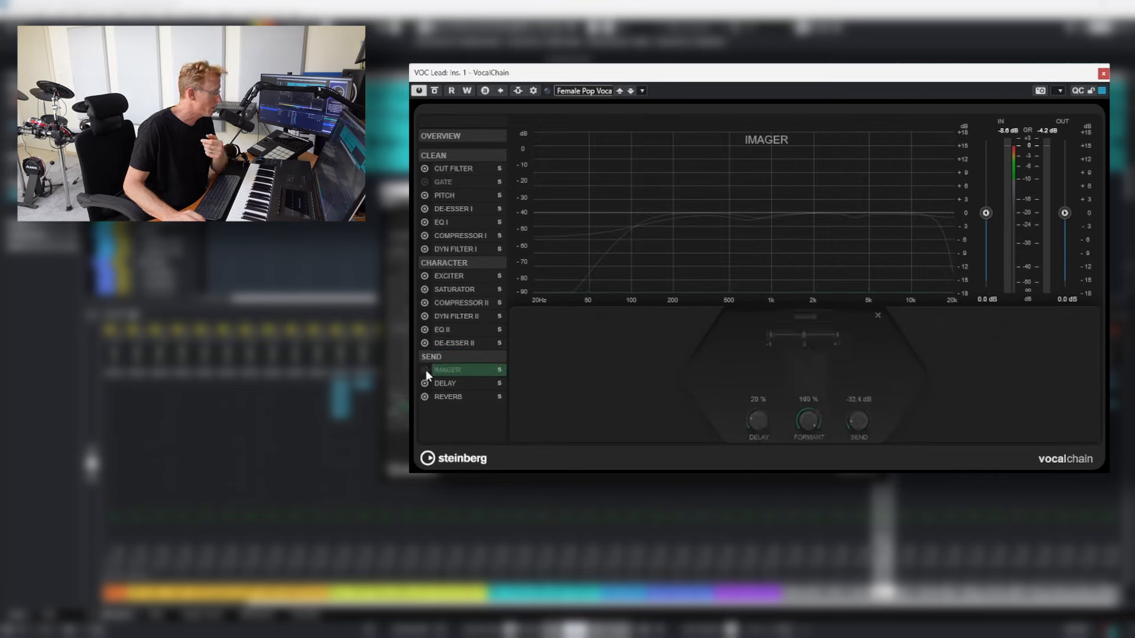
{"action": "left_click", "coordinate": [426, 371]}
{"action": "left_click", "coordinate": [425, 370]}
Change the Delay module's type from Ping-Pong to Stereo.
{"action": "left_click", "coordinate": [444, 383]}
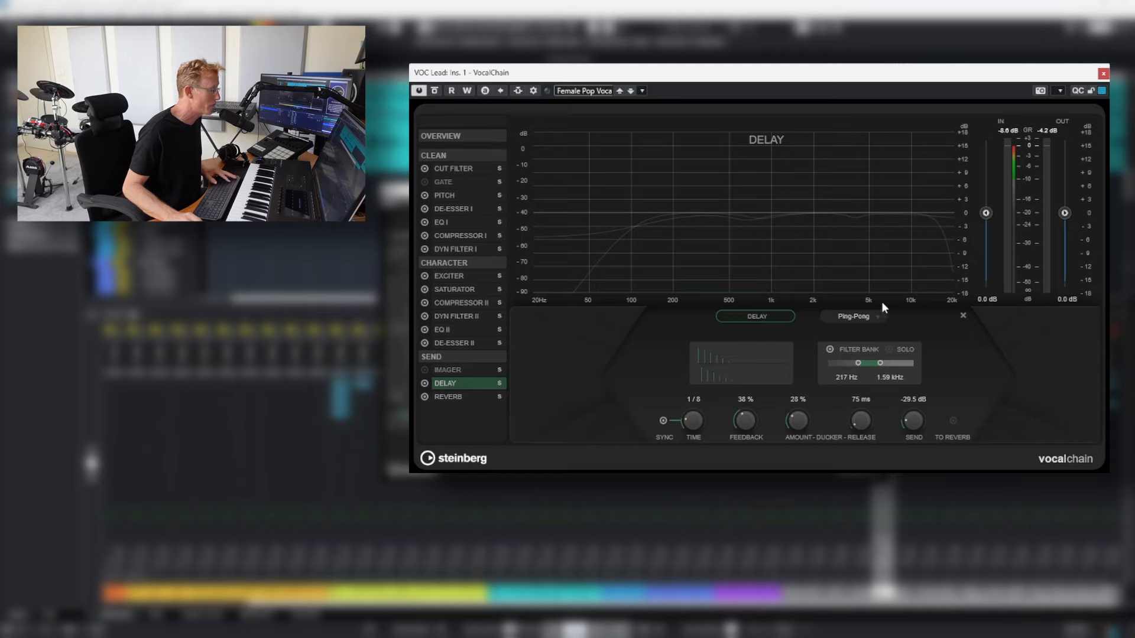
{"action": "left_click", "coordinate": [873, 317]}
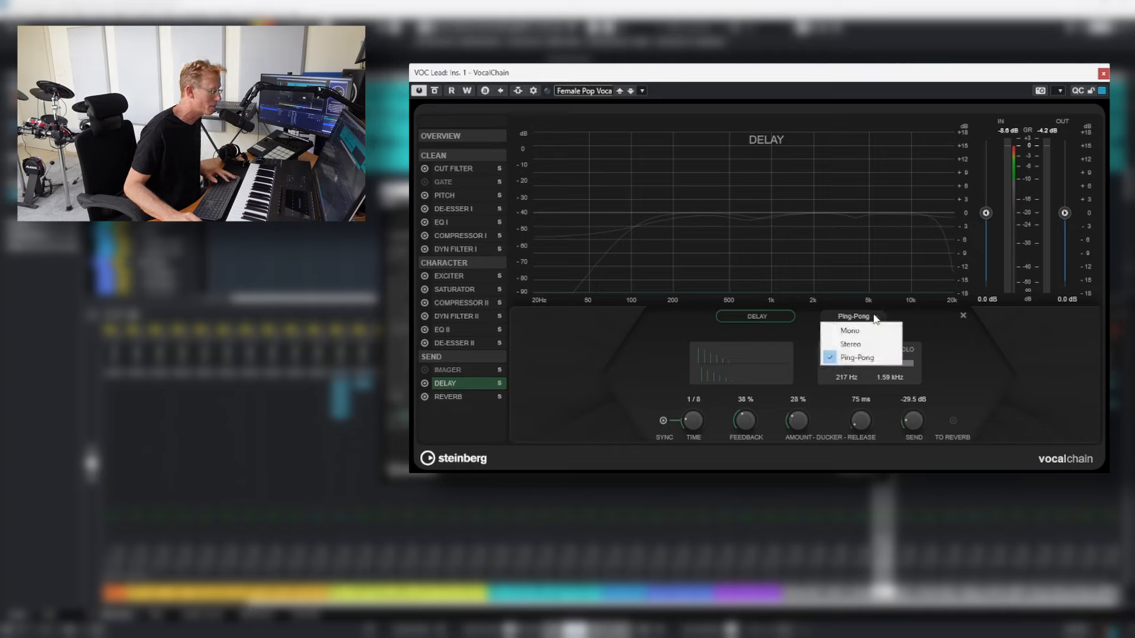
{"action": "left_click", "coordinate": [867, 344]}
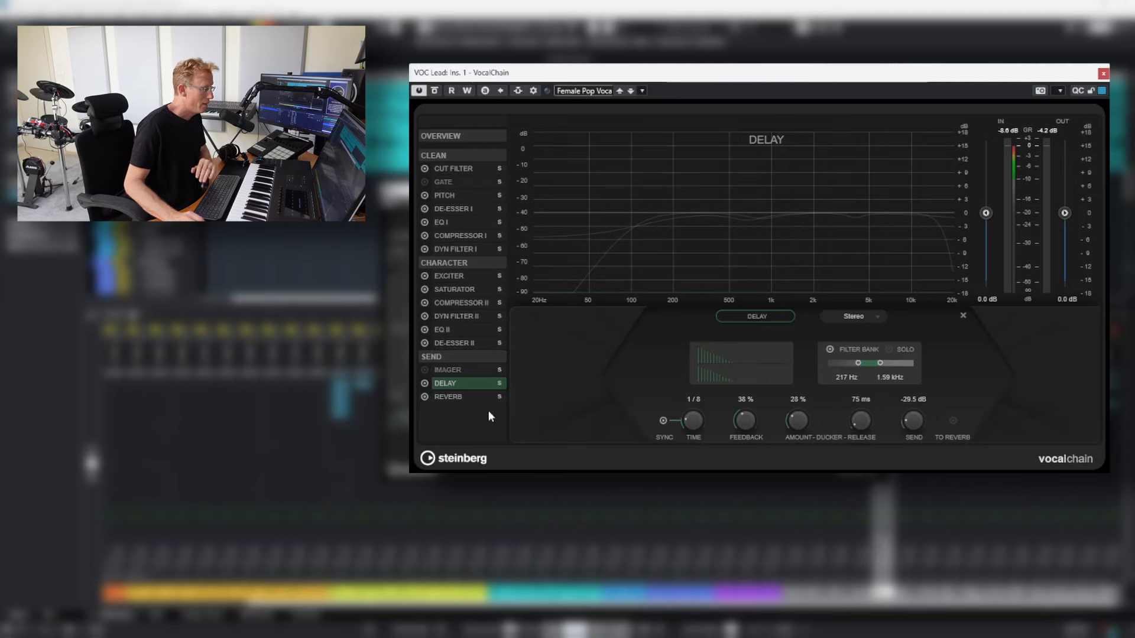
Set the Reverb type to Lush Pop, audition the Reverb in solo during playback, and turn the solo off.
{"action": "left_click", "coordinate": [469, 400]}
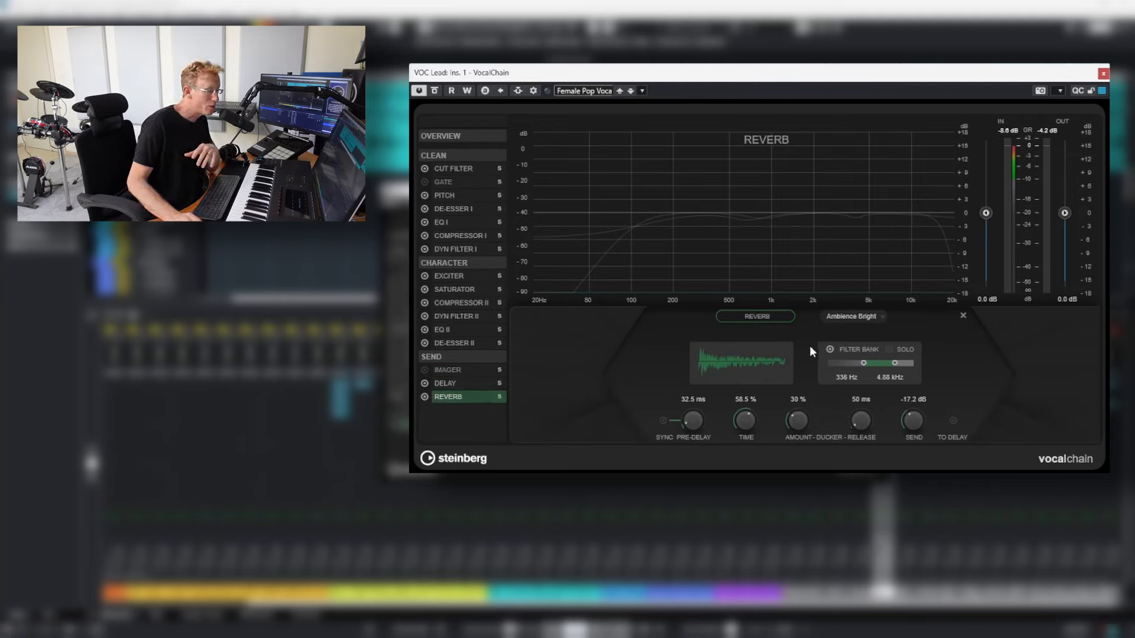
{"action": "left_click", "coordinate": [857, 317]}
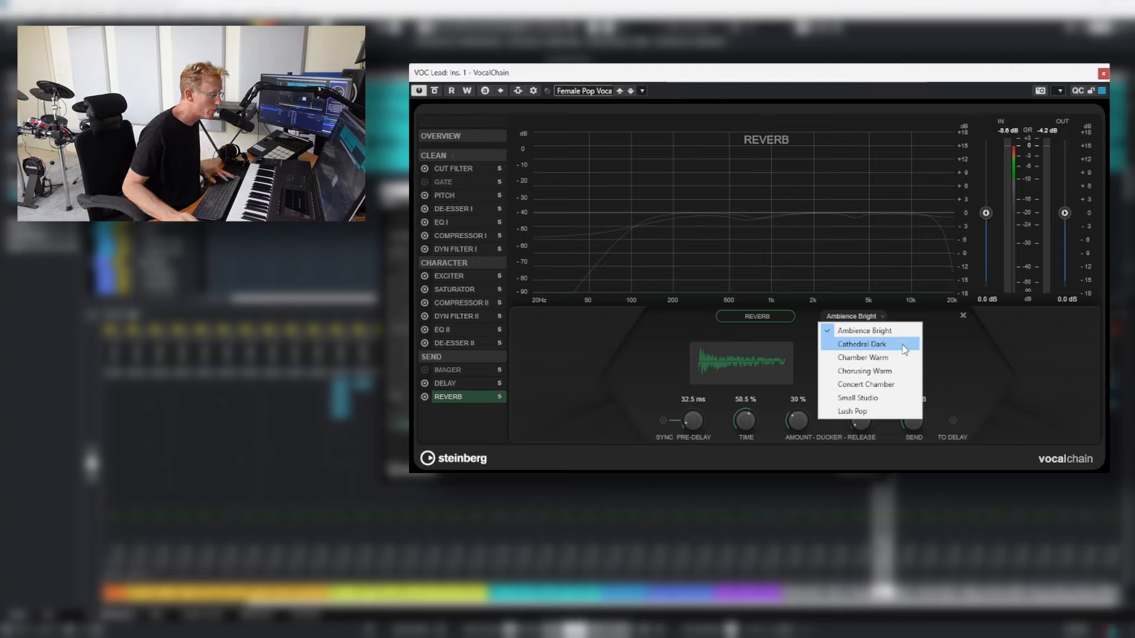
{"action": "left_click", "coordinate": [880, 412]}
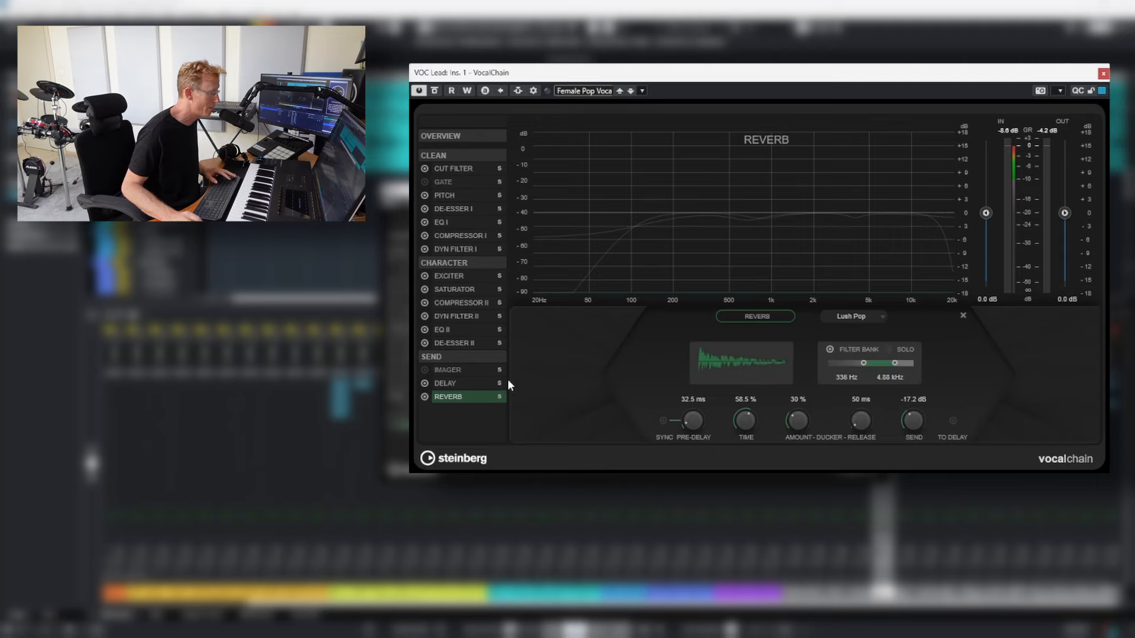
{"action": "left_click", "coordinate": [499, 396]}
{"action": "key", "text": "space"}
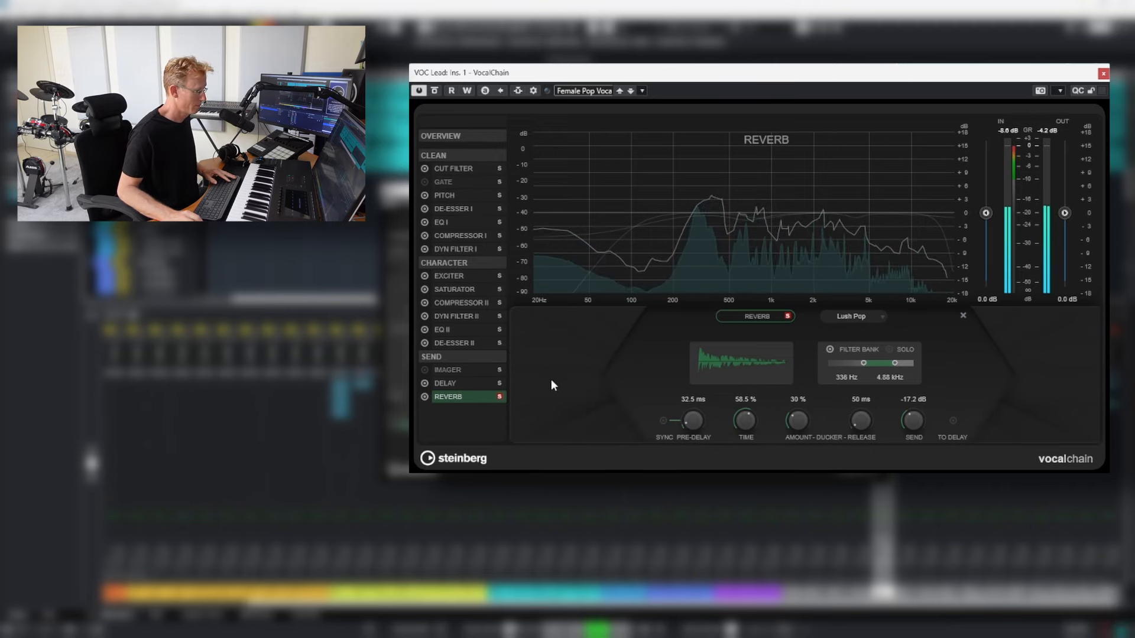
{"action": "left_click", "coordinate": [500, 397]}
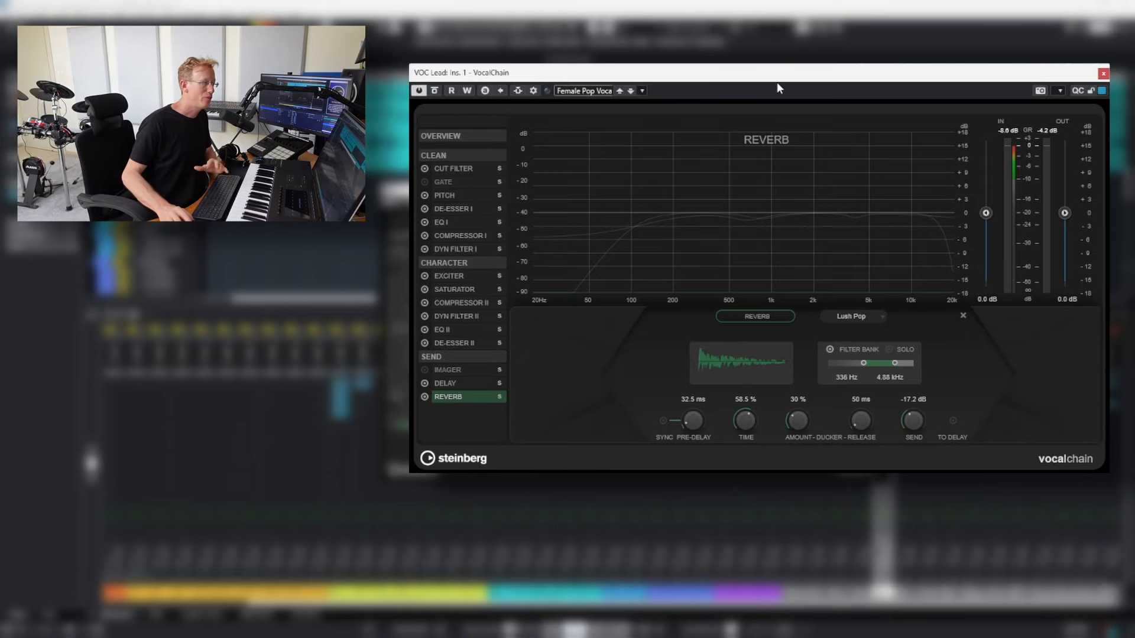
Play the vocal with the module overview shown and lower the plug-in's output level to -3.4 dB.
{"action": "key", "text": "space"}
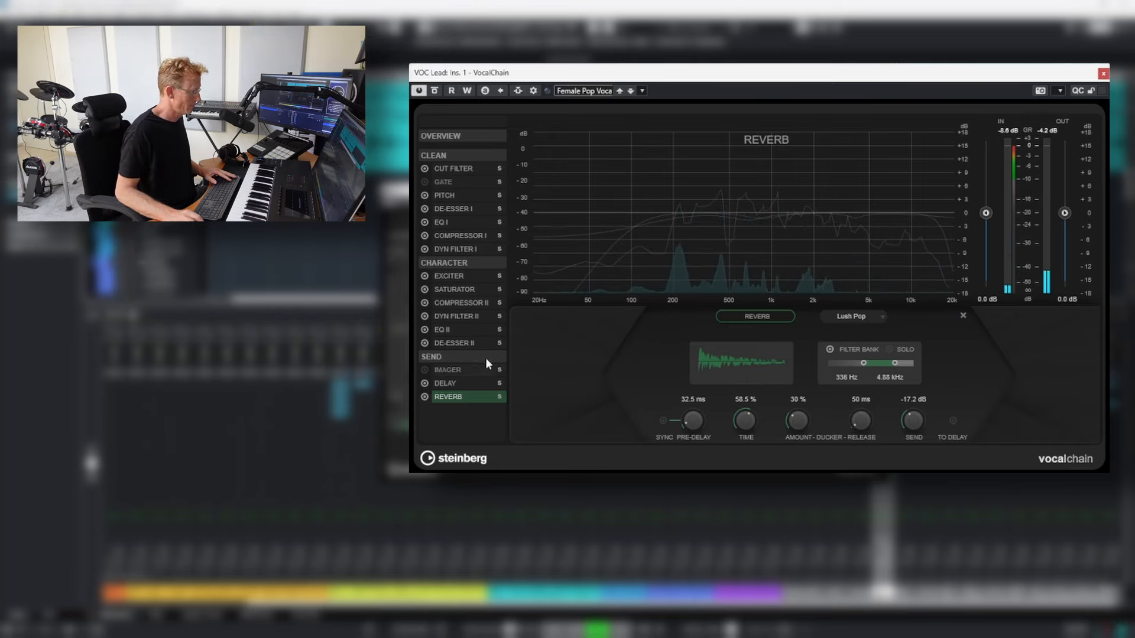
{"action": "left_click", "coordinate": [451, 139]}
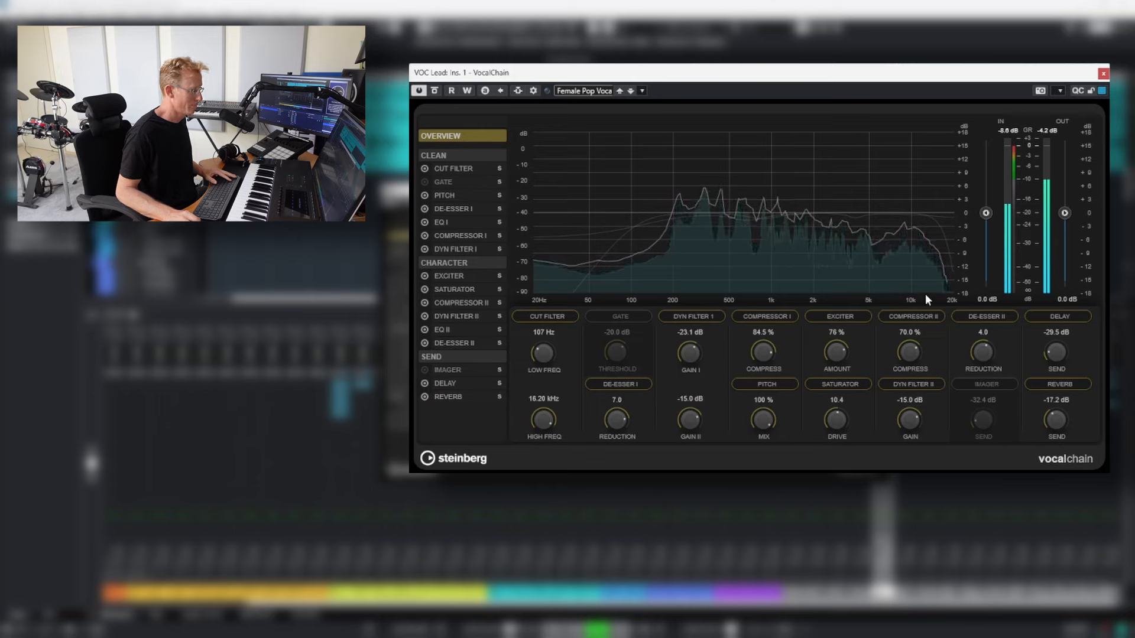
{"action": "mouse_move", "coordinate": [1064, 213]}
{"action": "left_mouse_down"}
{"action": "mouse_move", "coordinate": [1064, 244]}
{"action": "mouse_move", "coordinate": [1064, 228]}
{"action": "left_mouse_up"}
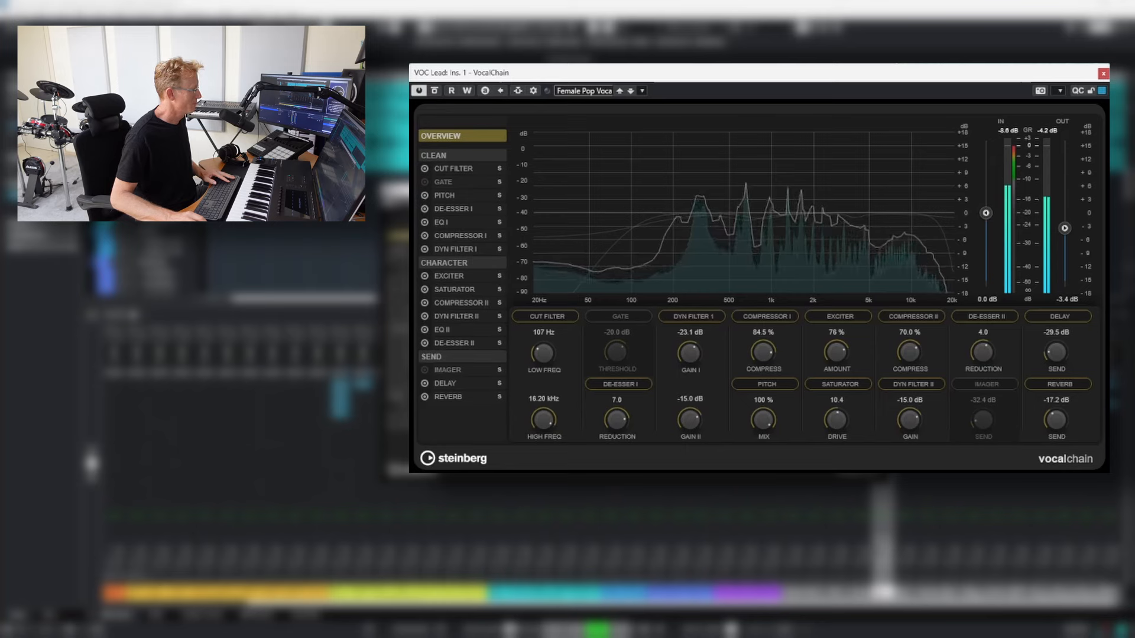
Raise the Cut Filter's low-cut frequency to 136 Hz during playback.
{"action": "left_click", "coordinate": [454, 168]}
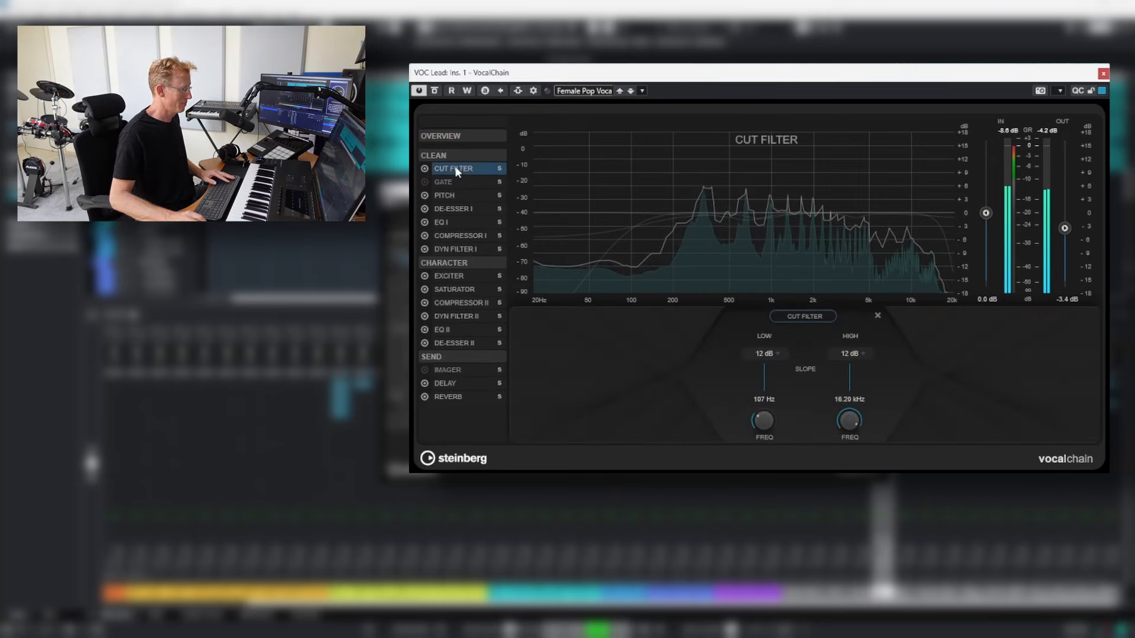
{"action": "left_click_drag", "start_coordinate": [636, 213], "coordinate": [653, 210]}
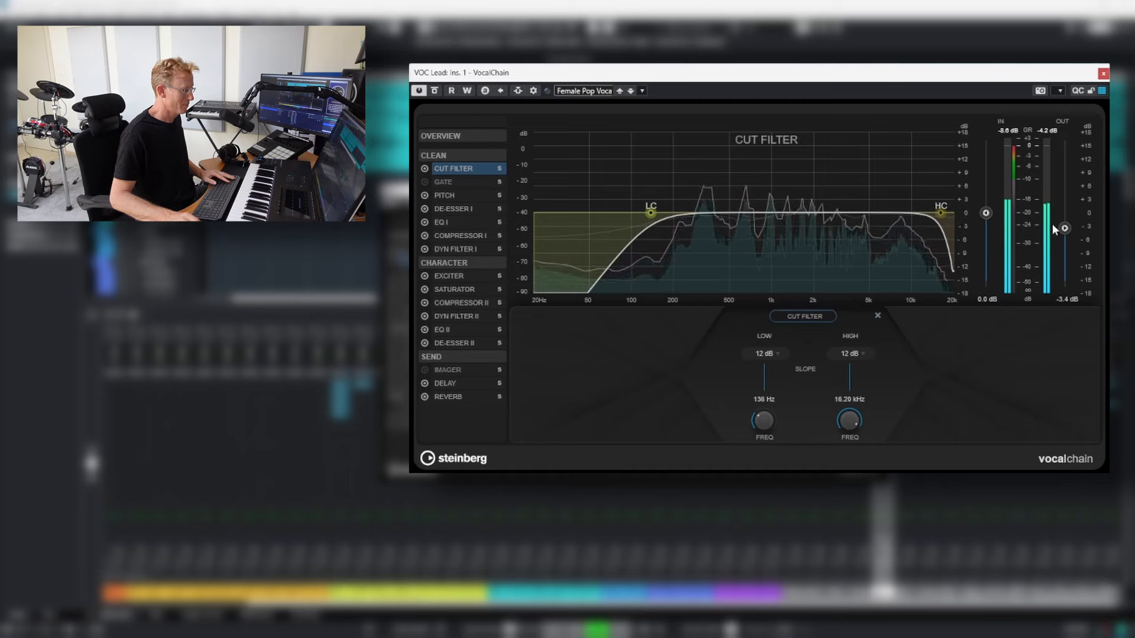